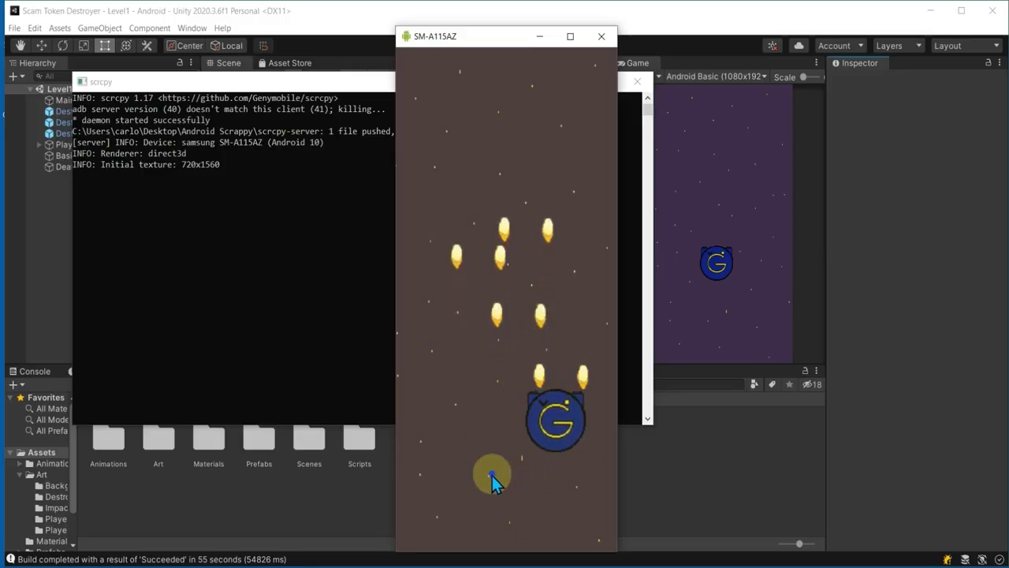
Steer the ship on the mirrored phone, then minimize the phone mirror and the scrcpy console.
drag(492, 480, 488, 477)
click(547, 39)
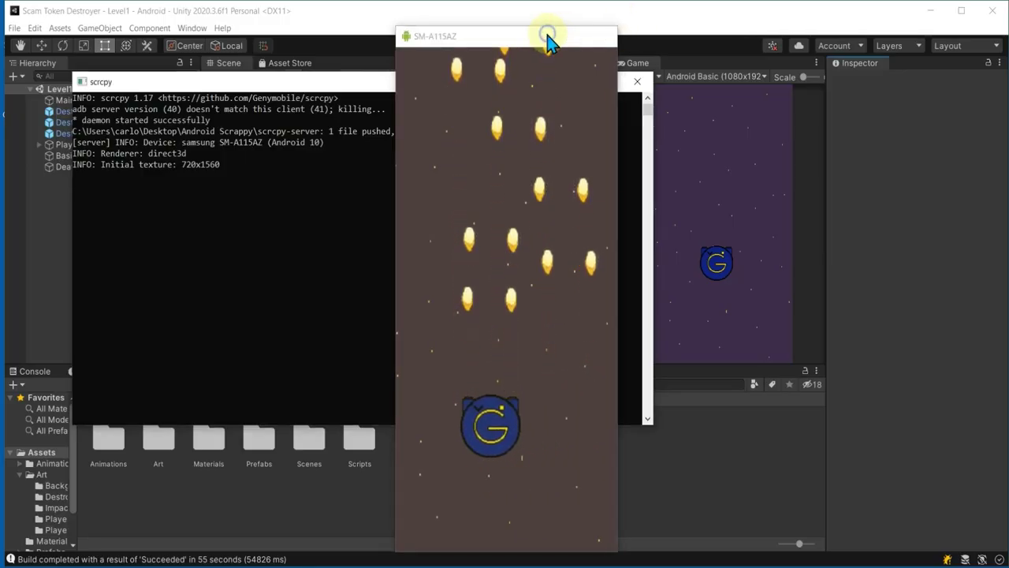
click(578, 85)
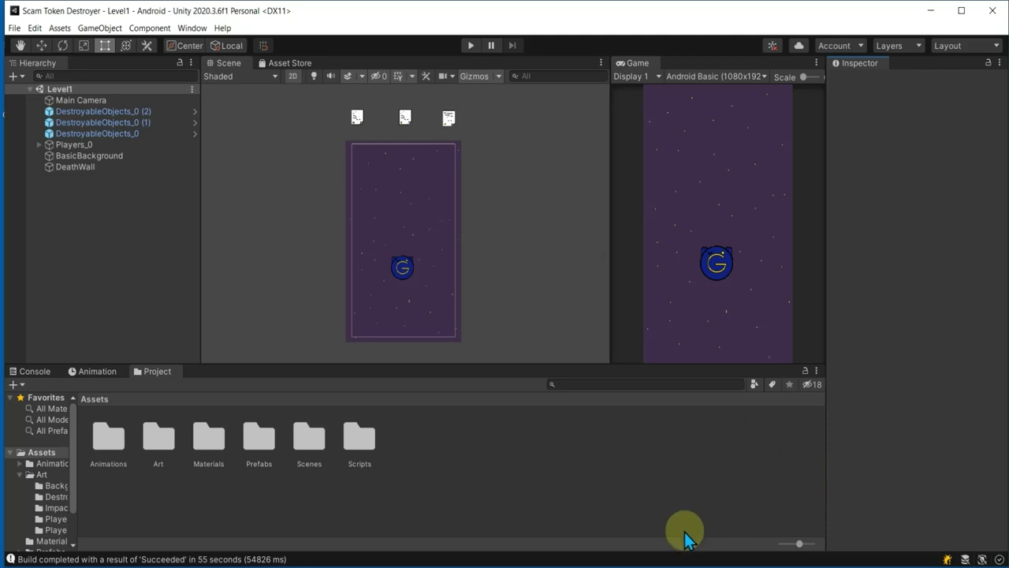
Duplicate the row of three tokens twice, stacking two new rows above the originals.
scroll(455, 280, down, 2)
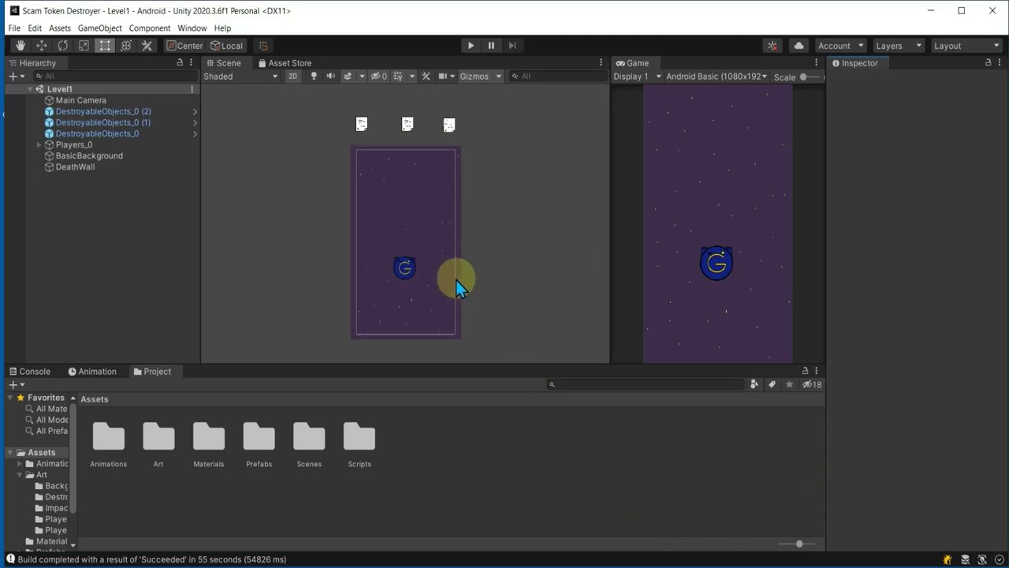
scroll(479, 282, down, 2)
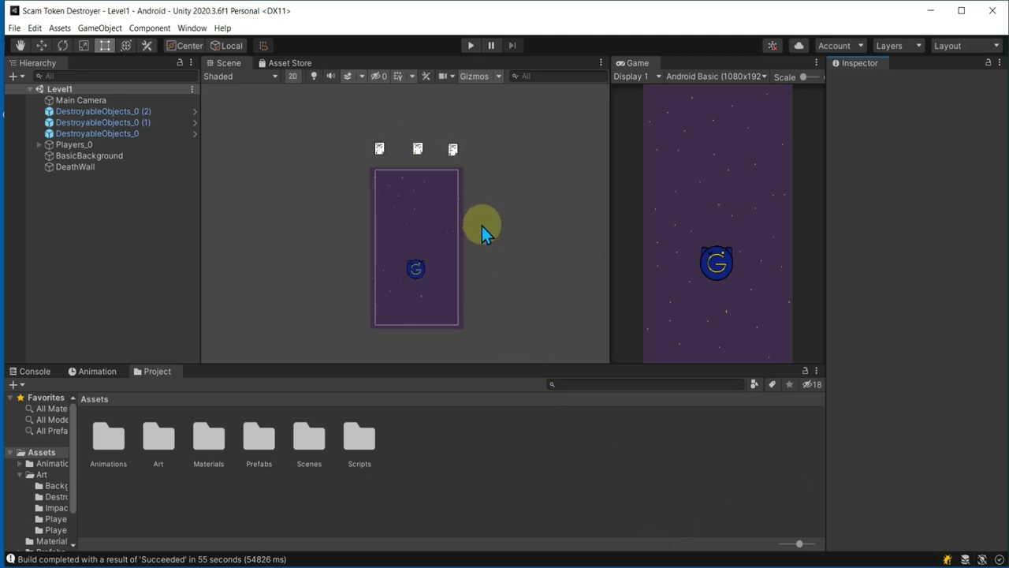
click(107, 166)
scroll(465, 197, down, 1)
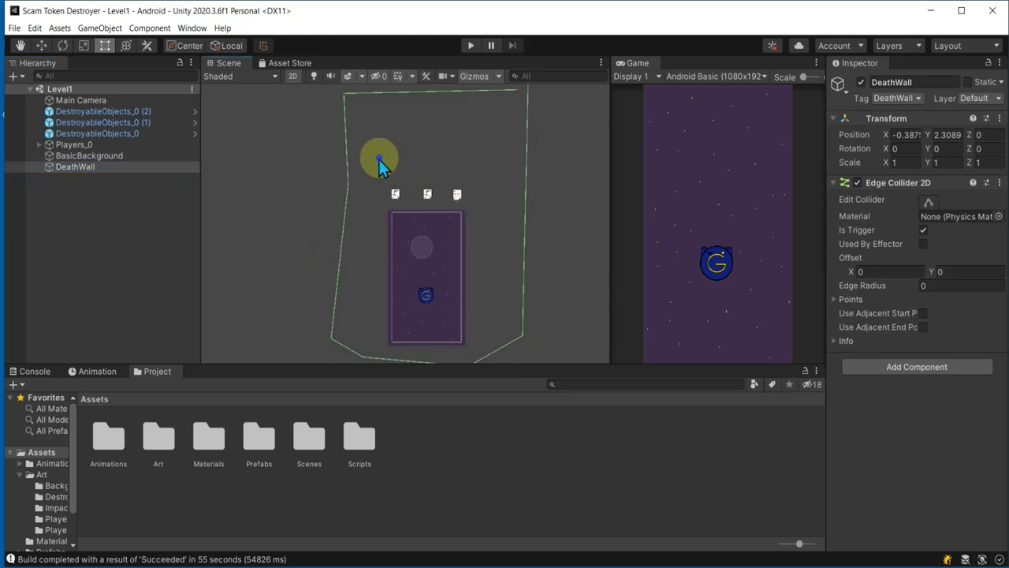
drag(380, 159, 486, 208)
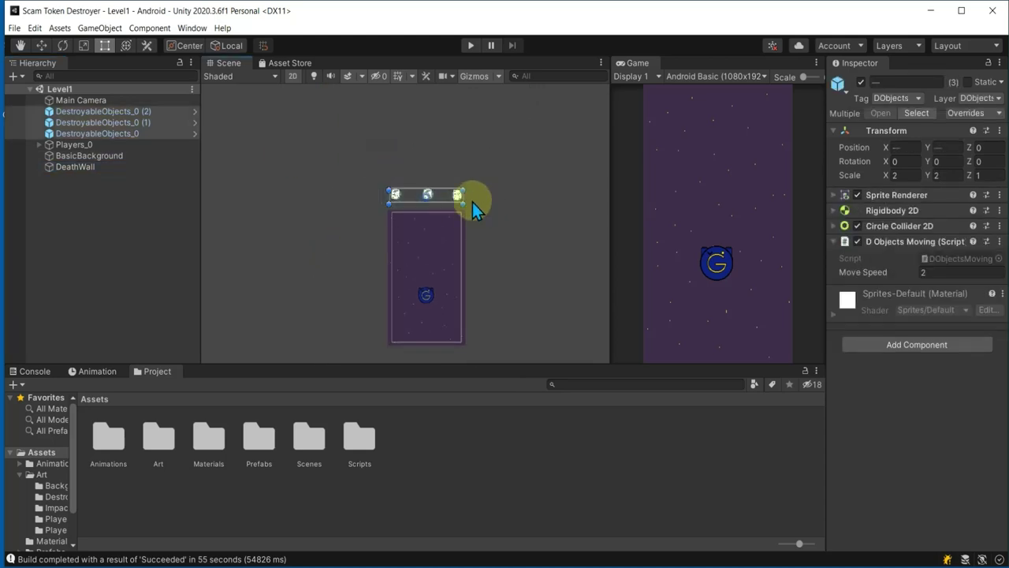
key(ctrl+d)
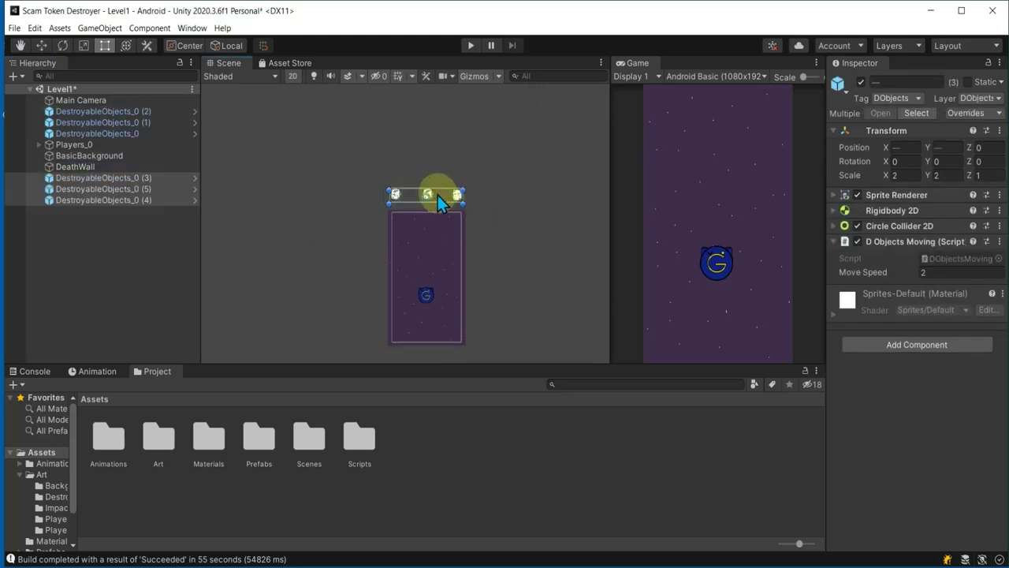
drag(438, 195, 438, 149)
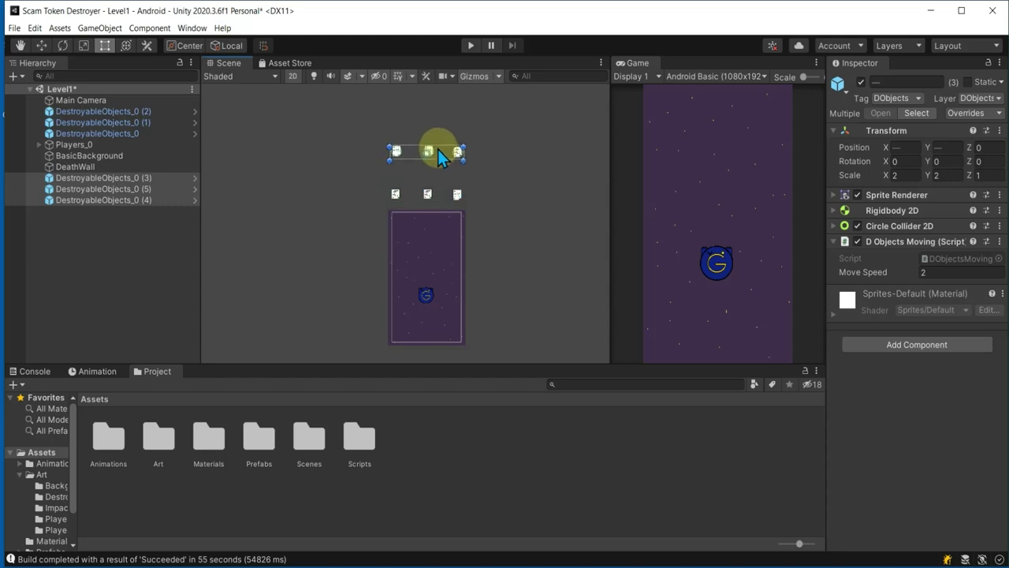
click(124, 167)
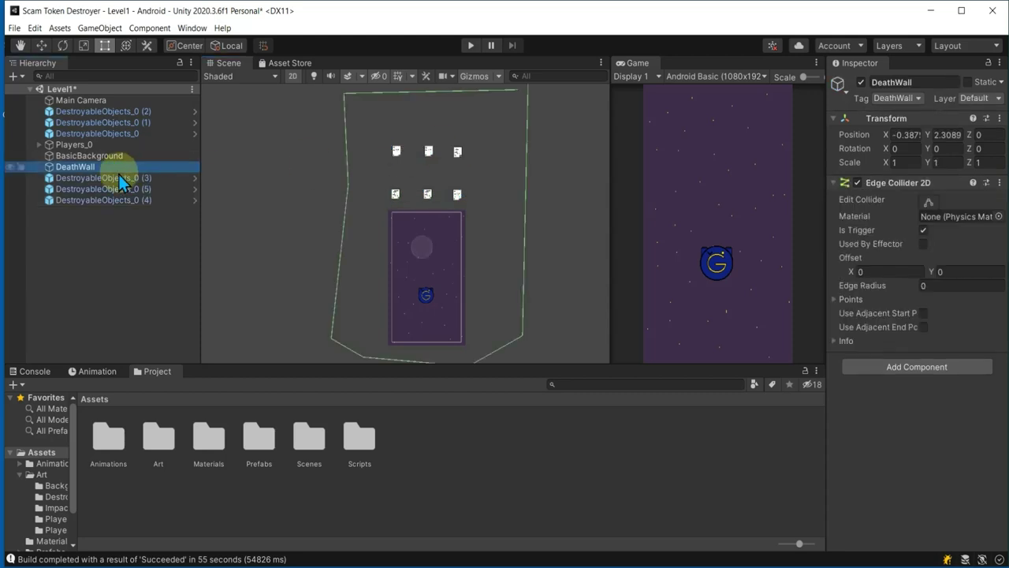
mouse_move(373, 131)
mouse_down()
mouse_move(470, 172)
mouse_move(439, 125)
mouse_up()
key(ctrl+d)
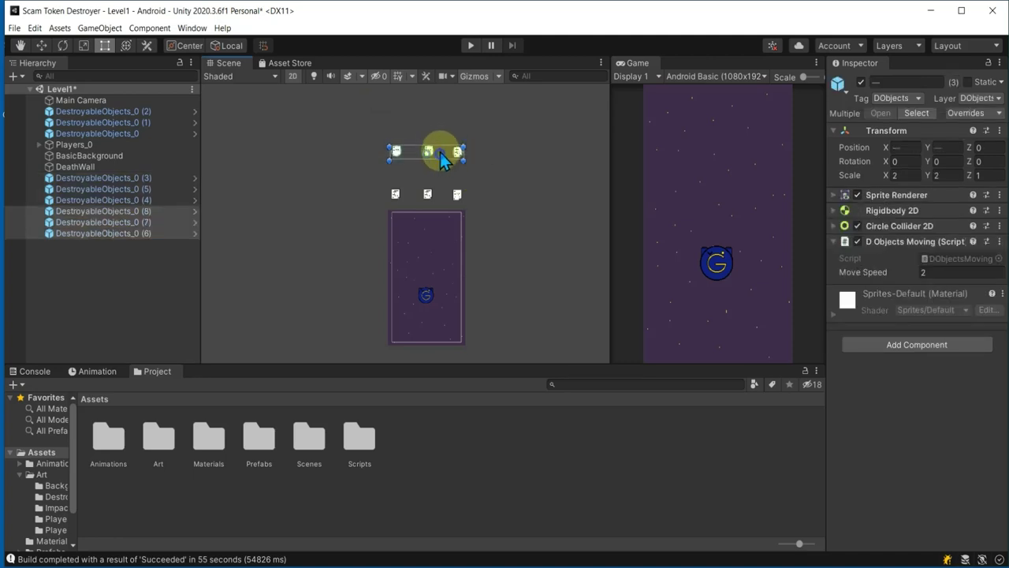
Shift the top two rows' outer tokens inward and save the Level1 scene.
mouse_move(470, 167)
mouse_down()
mouse_move(378, 108)
mouse_move(407, 173)
mouse_up()
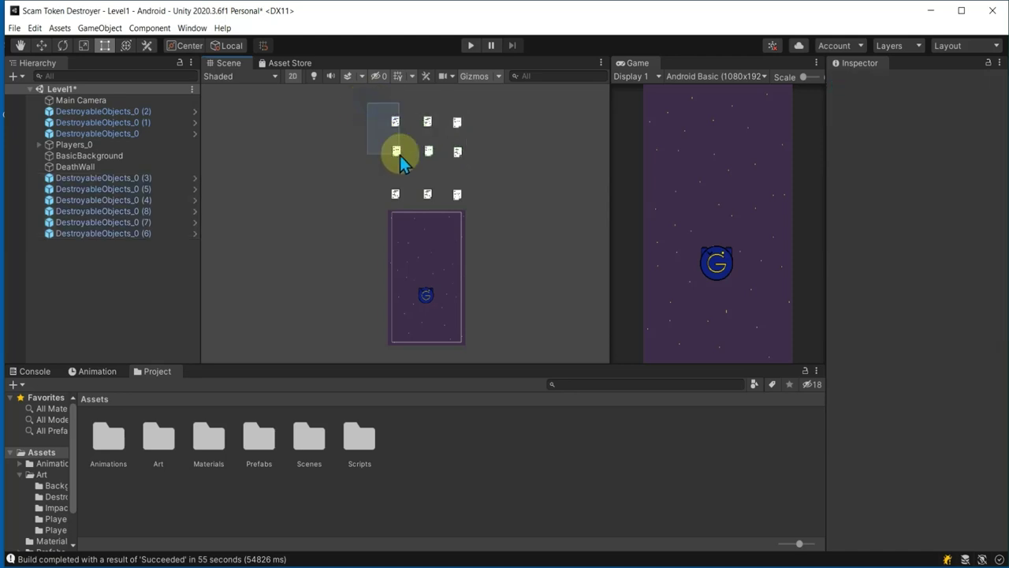
drag(395, 134, 403, 137)
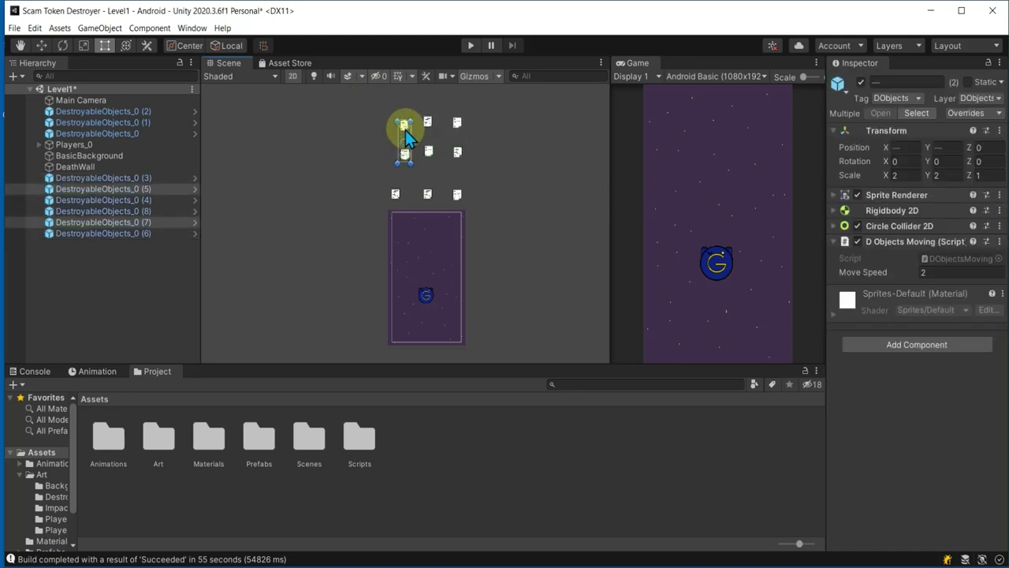
click(481, 100)
mouse_move(480, 100)
mouse_down()
mouse_move(444, 162)
mouse_move(455, 131)
mouse_up()
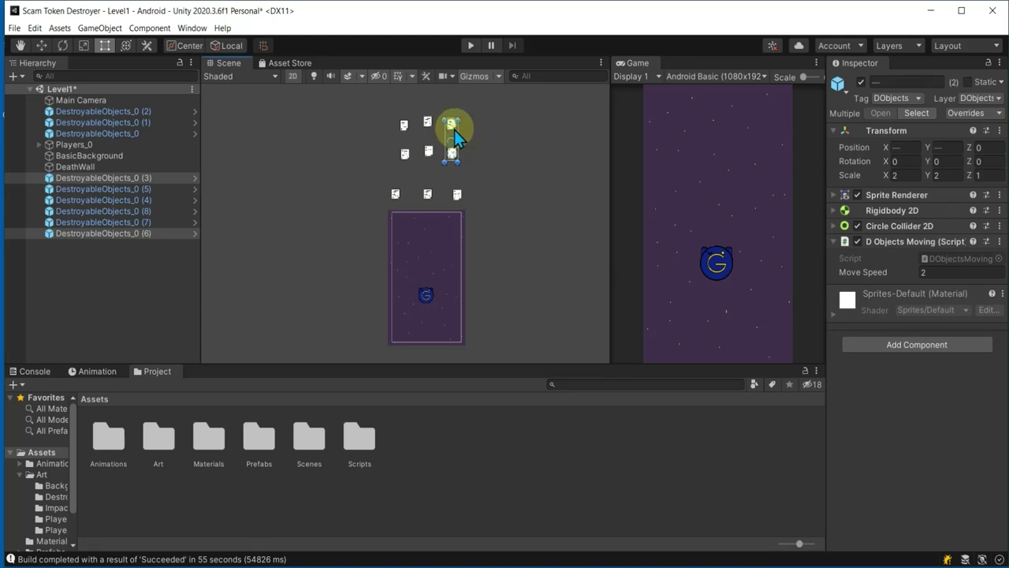
click(487, 144)
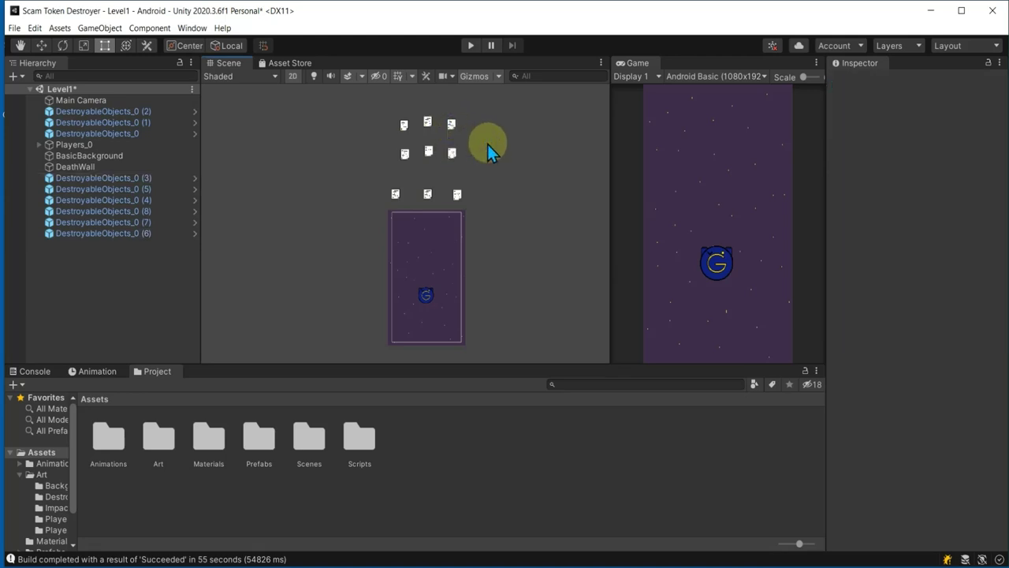
key(ctrl+s)
Use File > Build And Run to build the Android version and launch it on the phone.
click(15, 28)
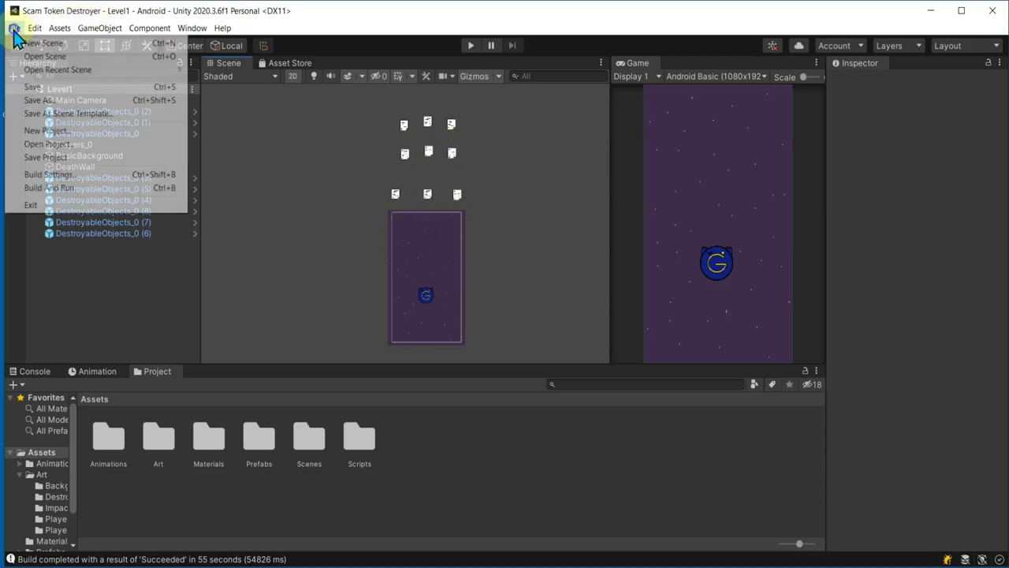
click(55, 187)
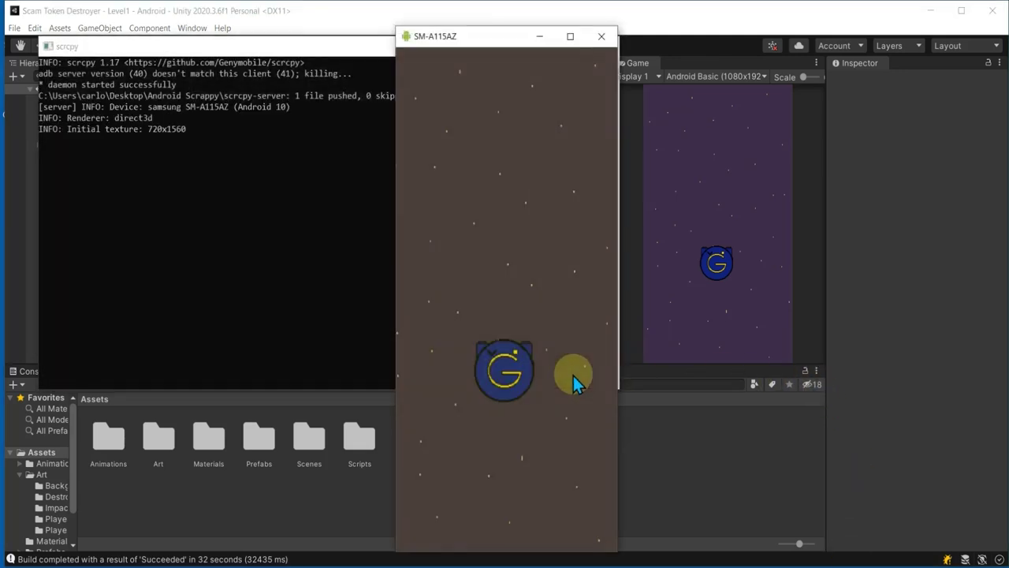
Steer the firing ship up the phone screen toward the new token rows.
mouse_move(528, 463)
mouse_down()
mouse_move(566, 487)
mouse_move(493, 197)
mouse_up()
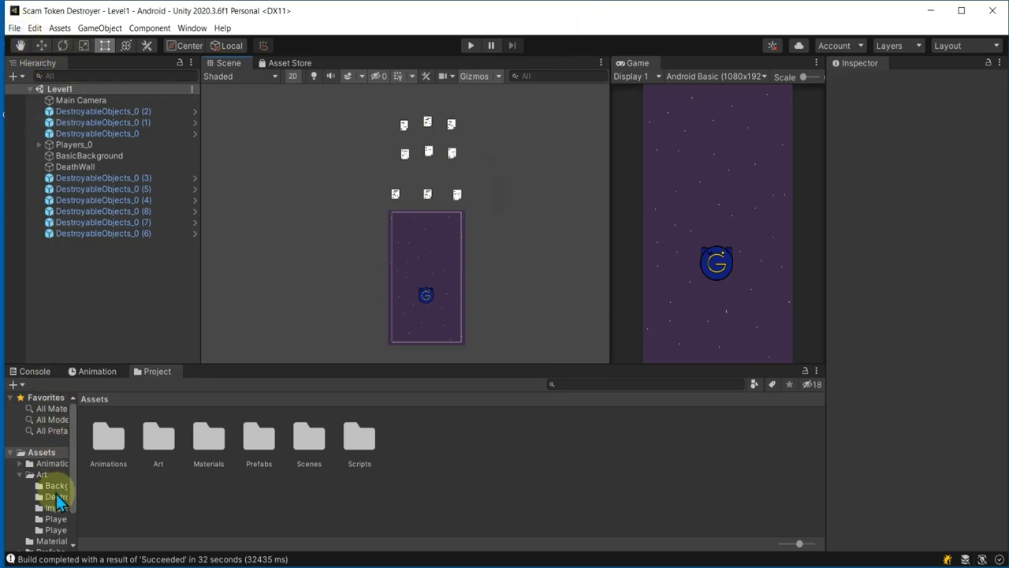
Open the PlayerShot script from Assets > Scripts in Visual Studio.
scroll(56, 493, down, 3)
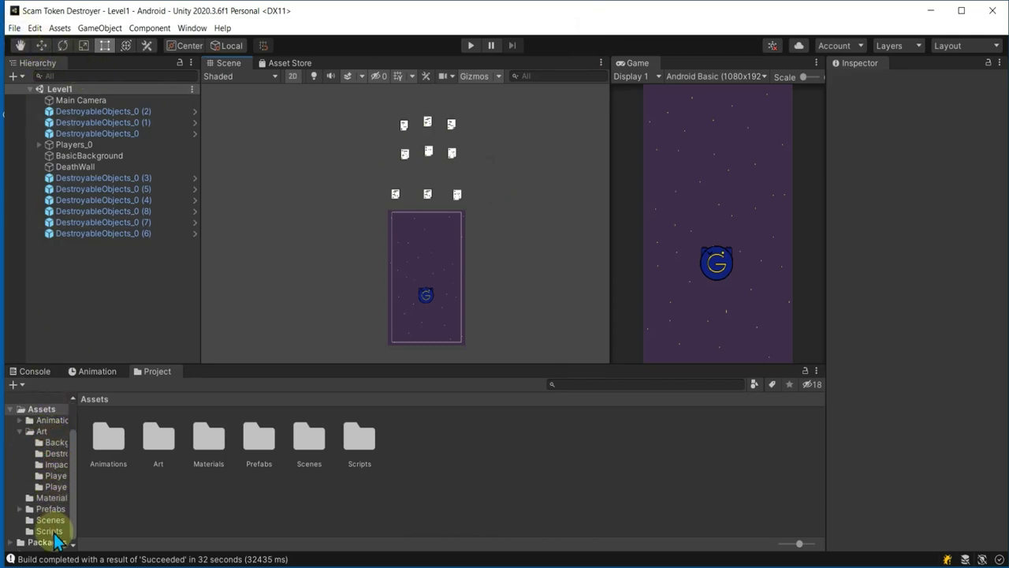
click(52, 531)
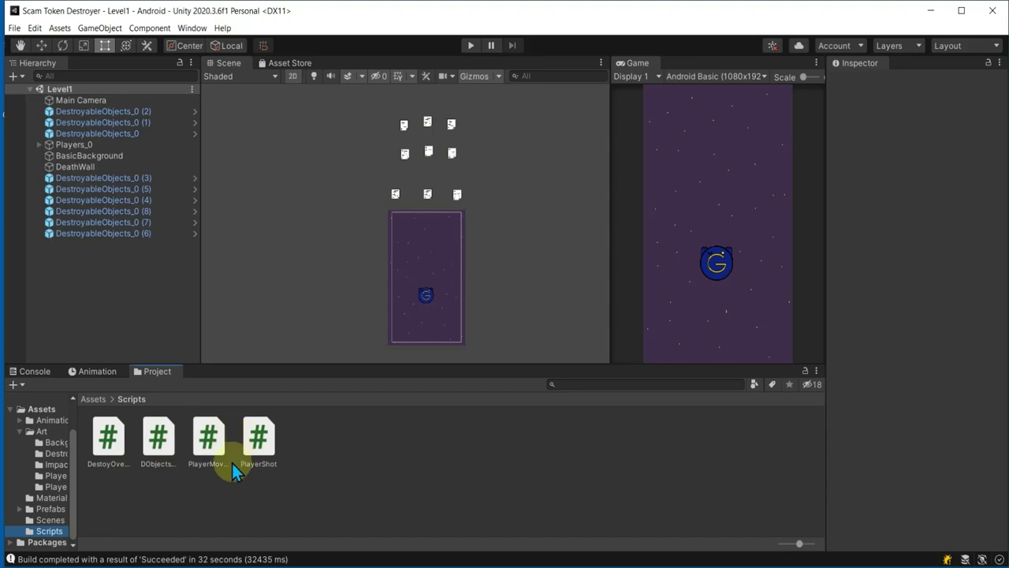
click(272, 448)
right_click(266, 440)
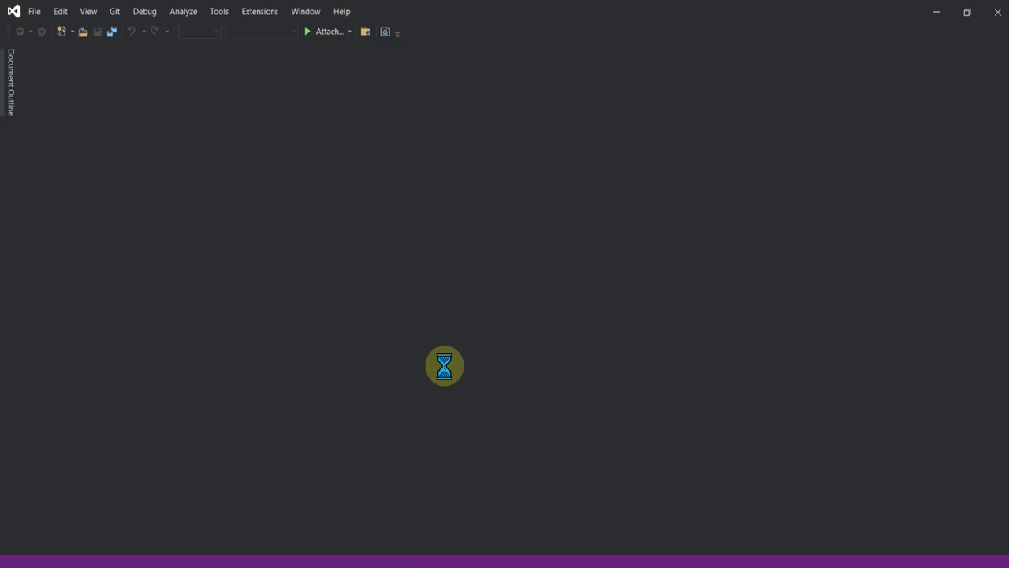
Add a '//Shot movespeed' comment above shotSpeed and blank lines below it.
scroll(326, 331, up, 5)
scroll(194, 232, up, 3)
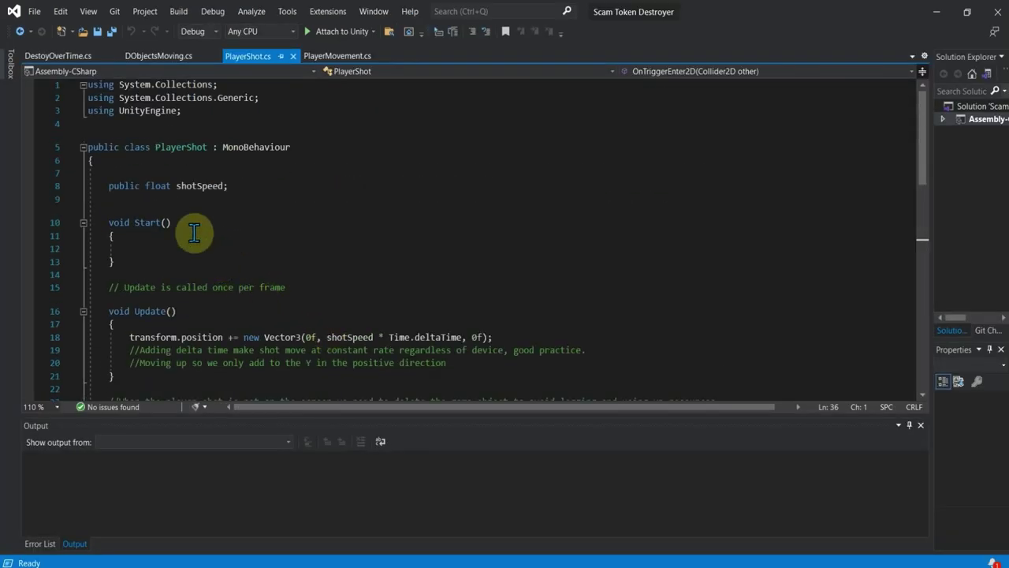
click(154, 173)
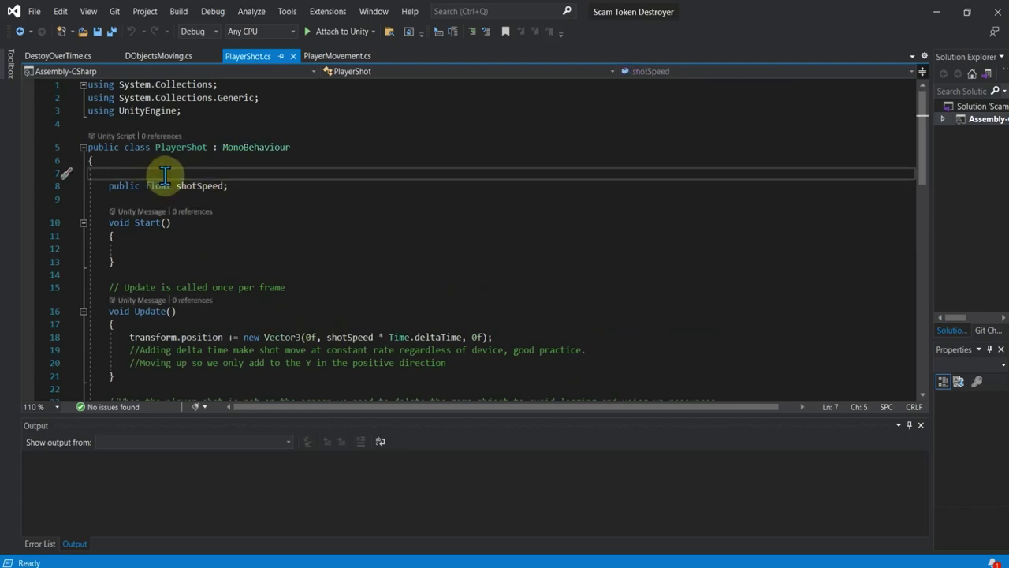
text(//Shot movespeed)
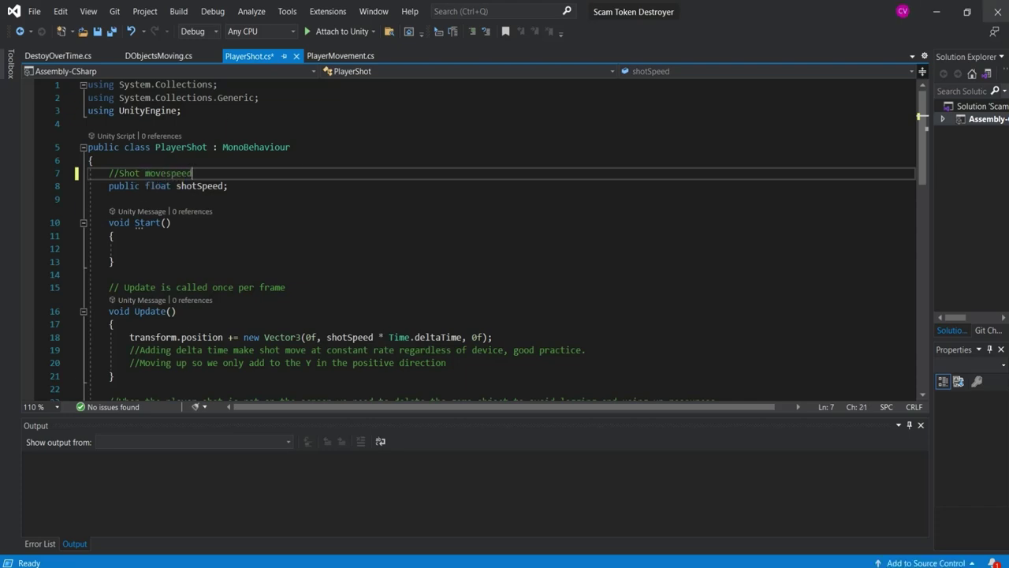
key(Down)
key(Down)
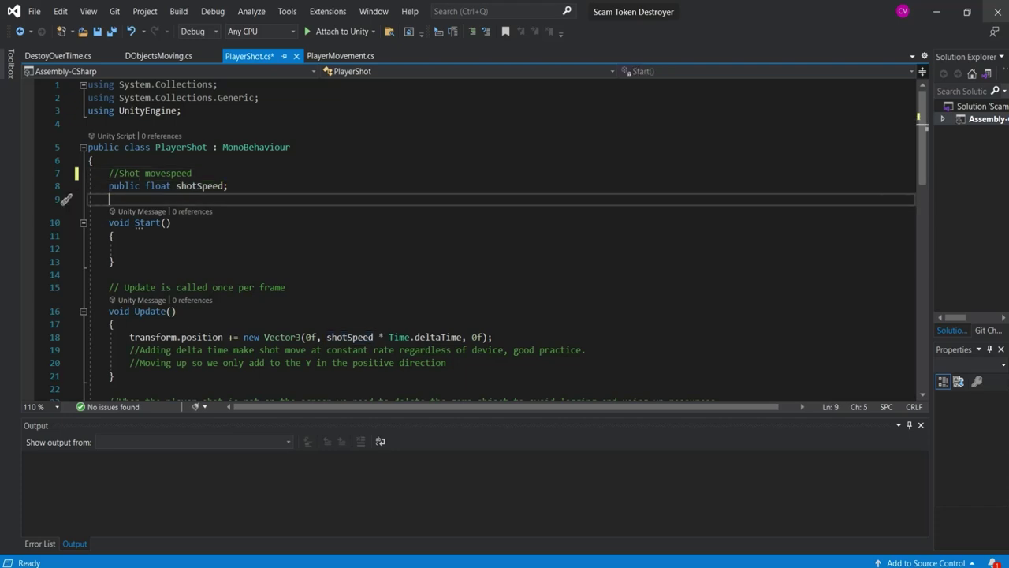
key(Return)
key(Up)
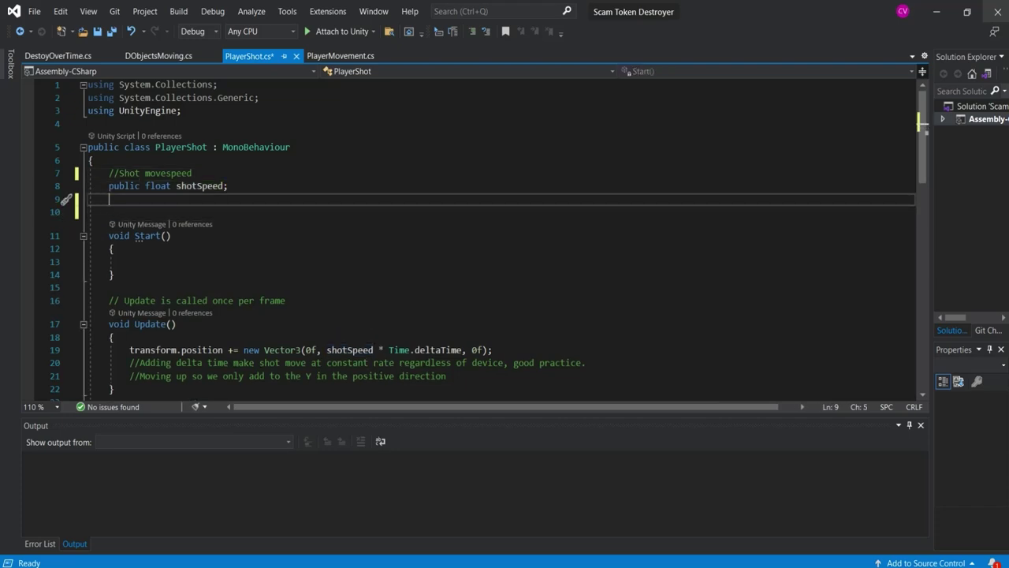
Add an 'Explosions and Impacts' comment and a public GameObject DOExplosion field, duplicated below.
key(Return)
text(xp)
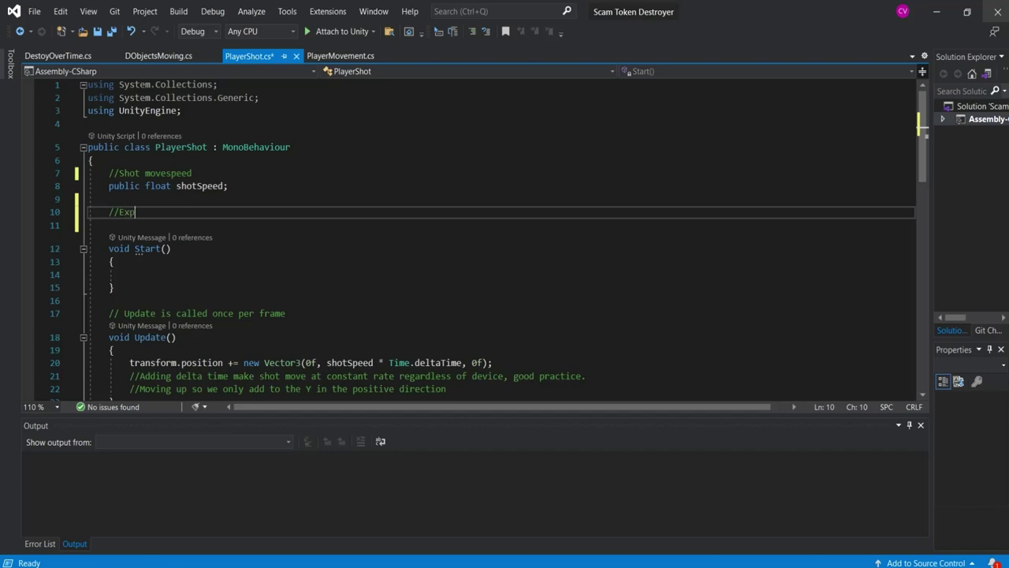
text(nd Impact)
text(s)
key(Return)
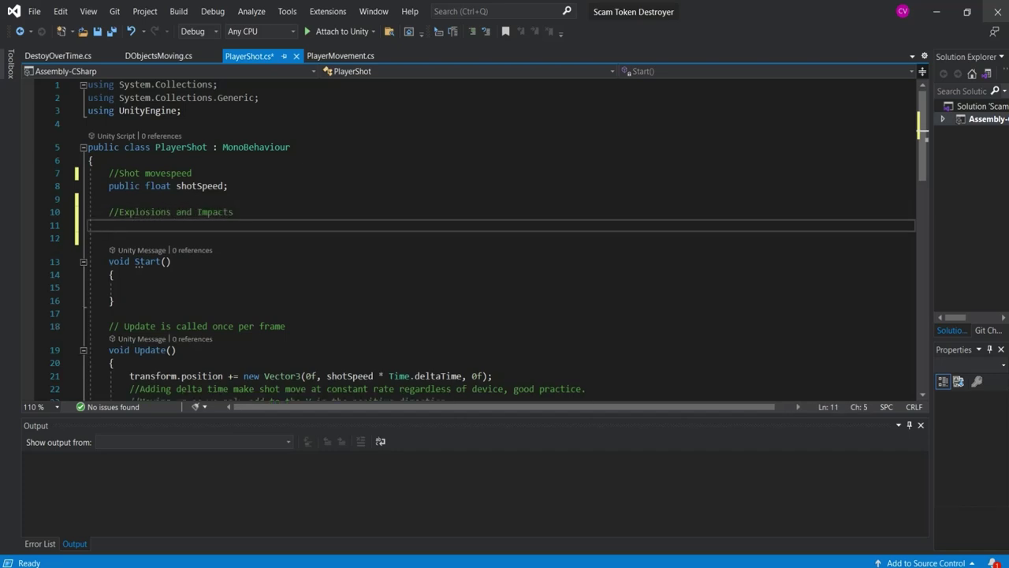
text(public )
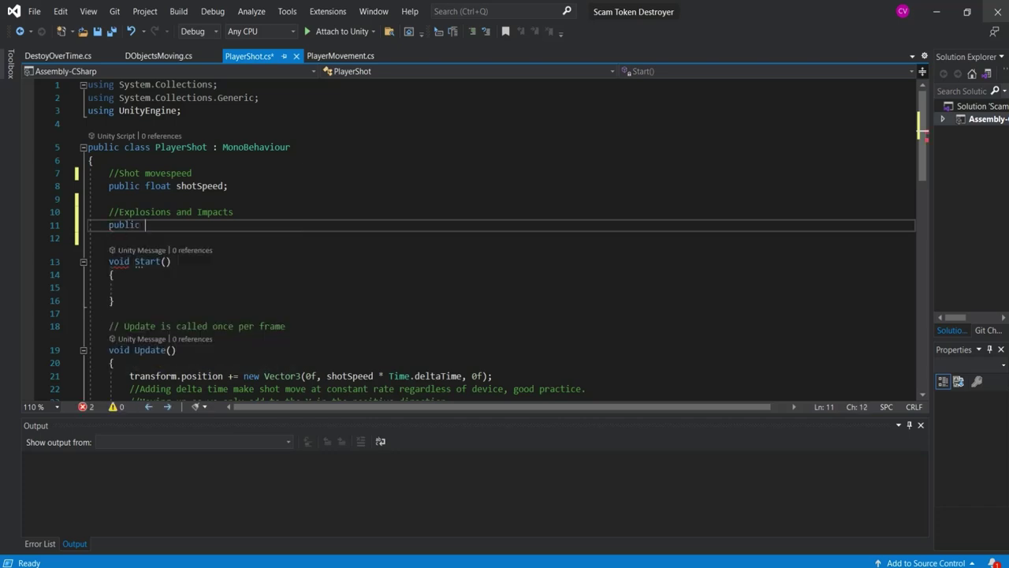
text(Gam)
key(Tab)
key(ctrl+d)
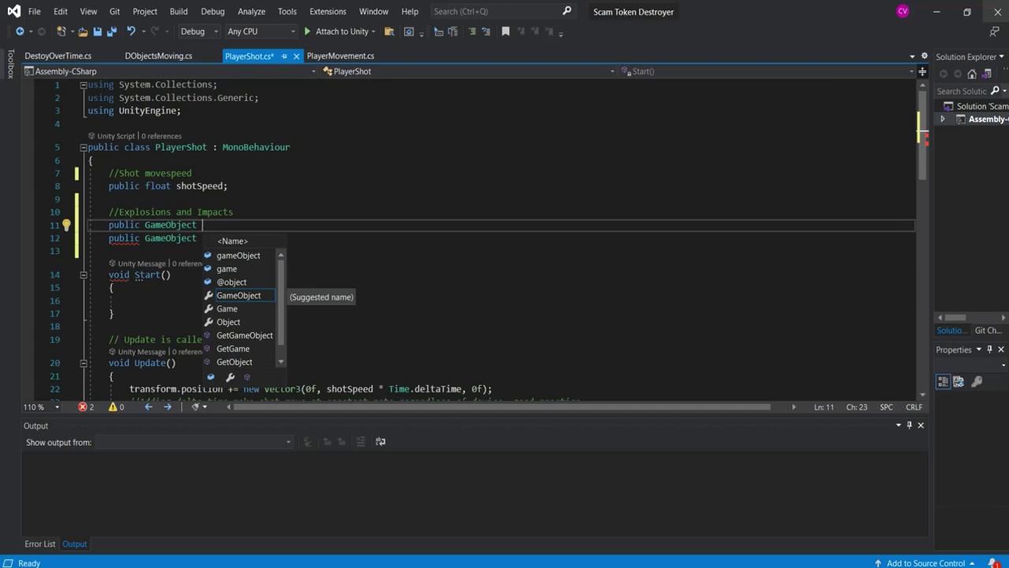
text(DO)
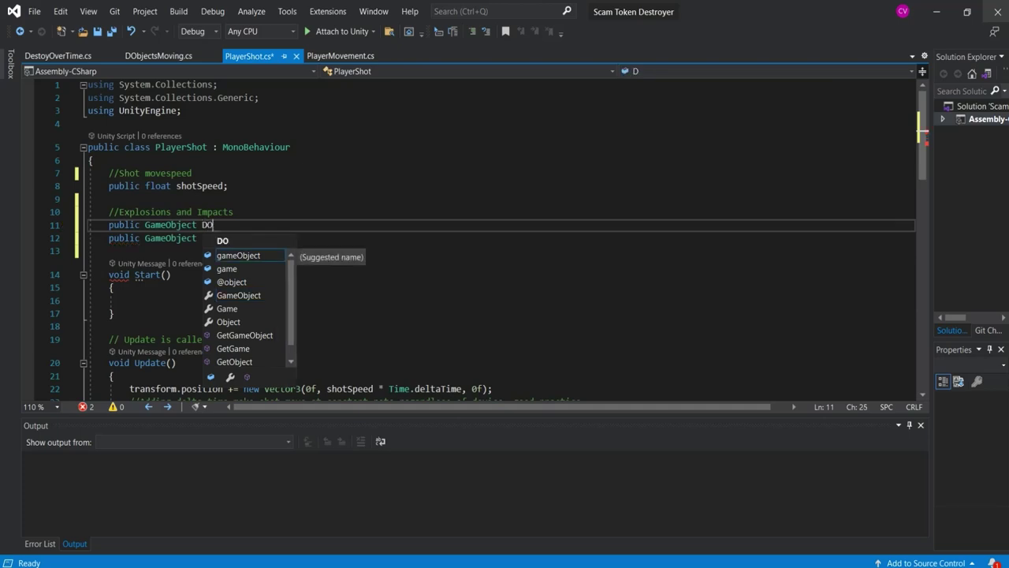
text(Exp)
text(losion)
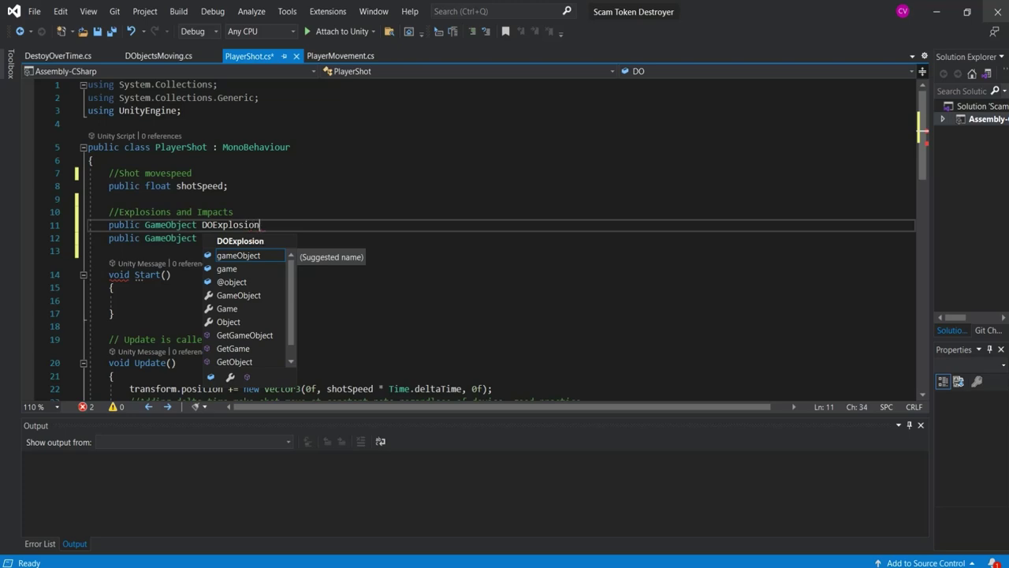
text(;)
Add a second field, Impact, after DOExplosion on line 11.
click(197, 238)
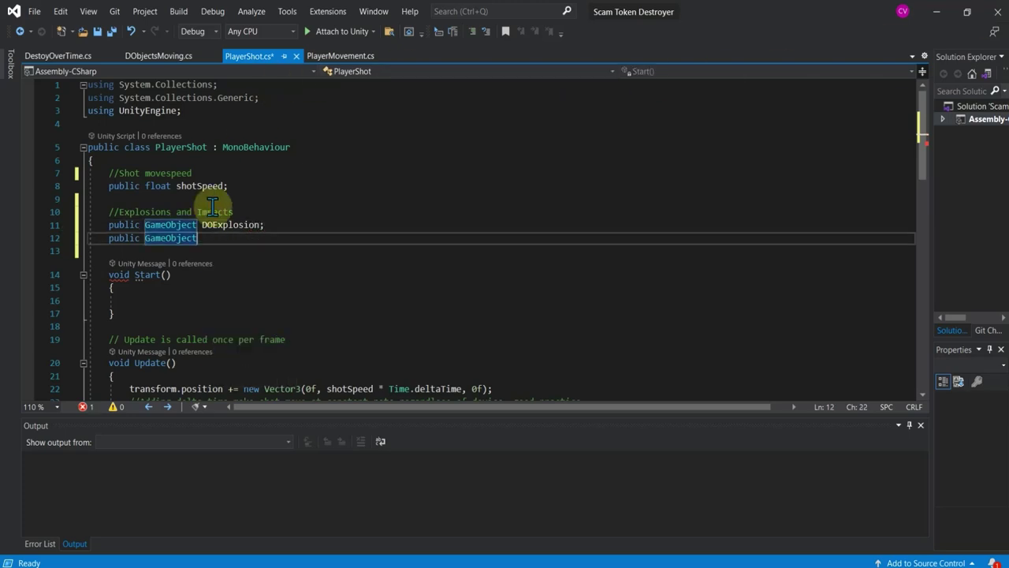
click(258, 226)
text(.)
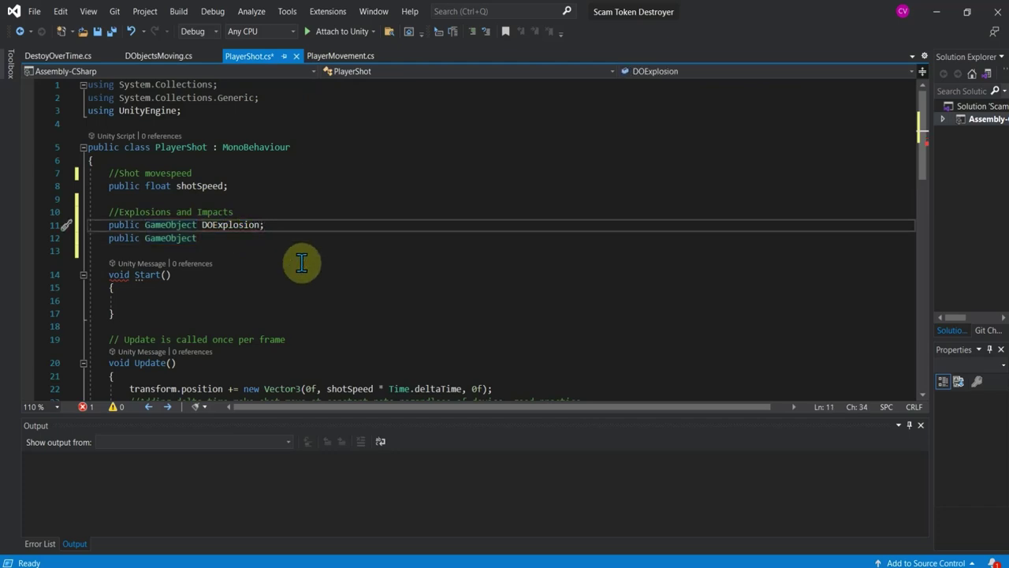
text(, Imp)
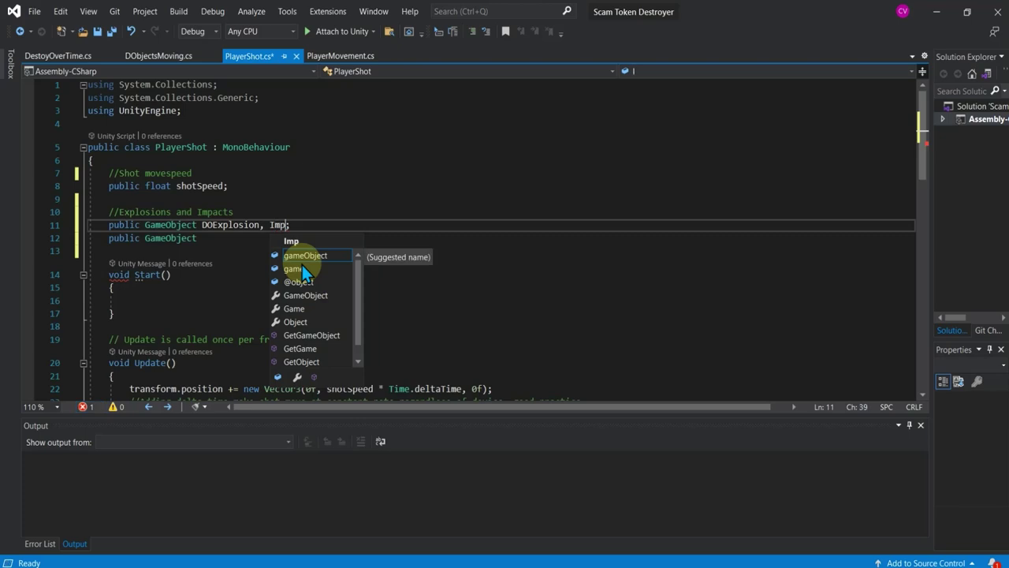
text(act)
key(BackSpace)
key(BackSpace)
key(BackSpace)
key(BackSpace)
key(BackSpace)
text(im)
key(BackSpace)
key(BackSpace)
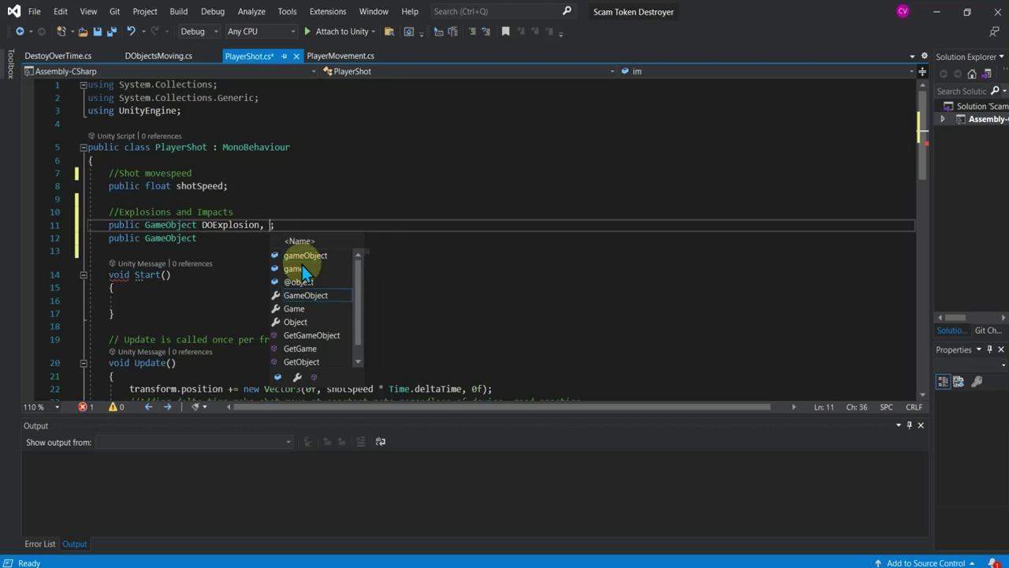
text(i)
key(BackSpace)
key(BackSpace)
text(I)
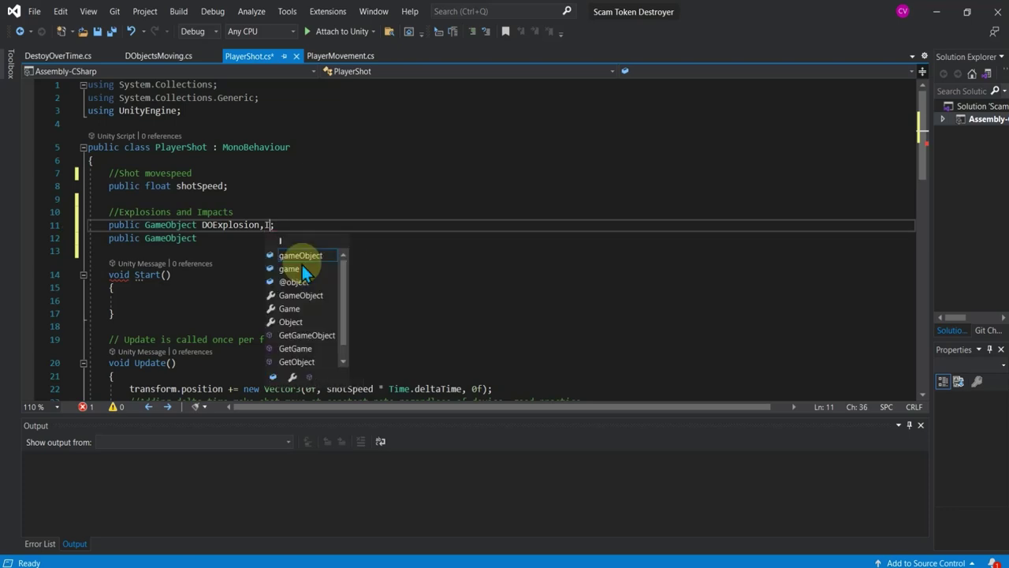
text(mpact)
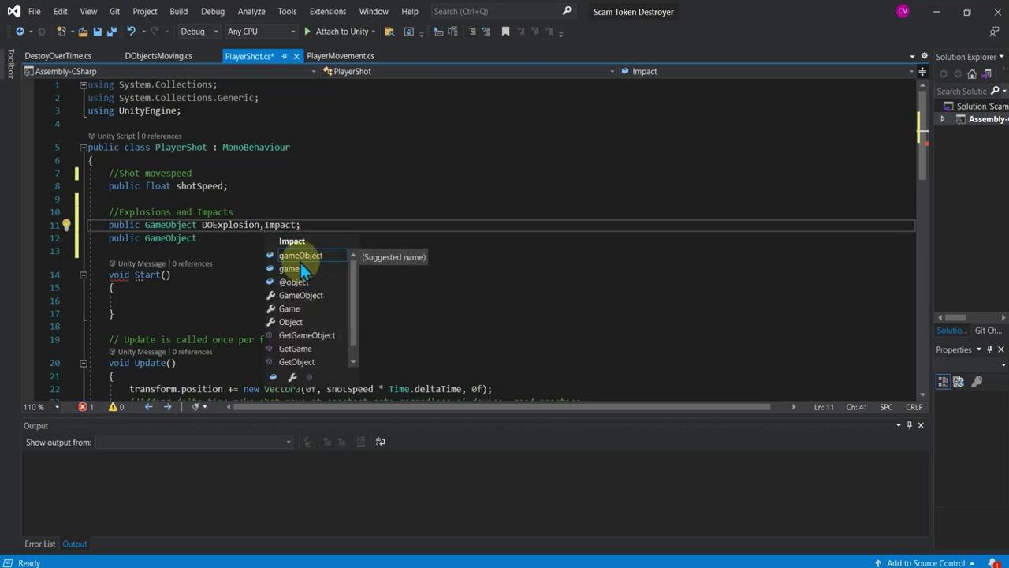
Rename the fields to BasicExplosion and BasicImpact with Ctrl+R rename.
click(204, 225)
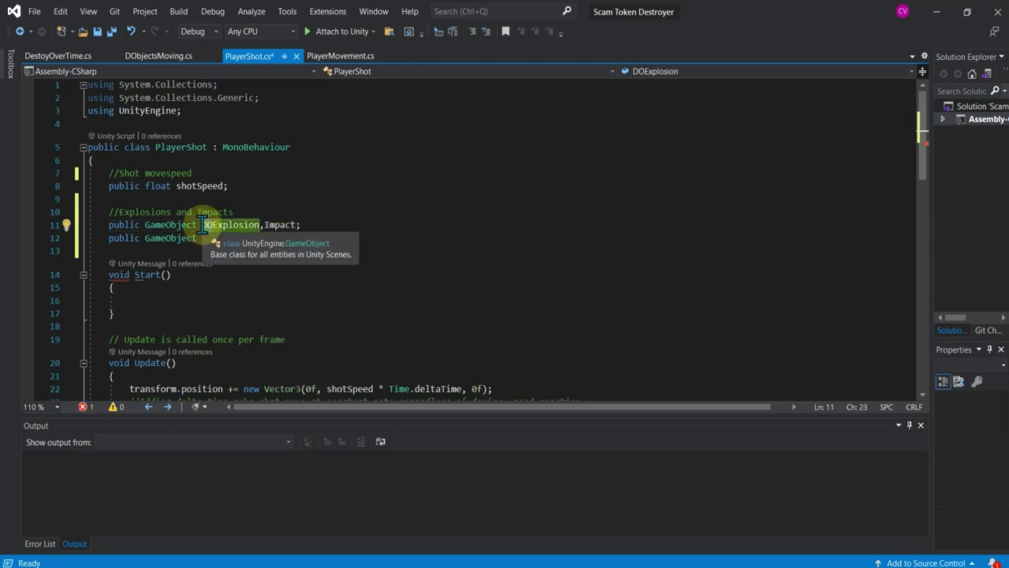
key(ctrl+r)
key(ctrl+r)
key(Delete)
key(Delete)
text(Basic)
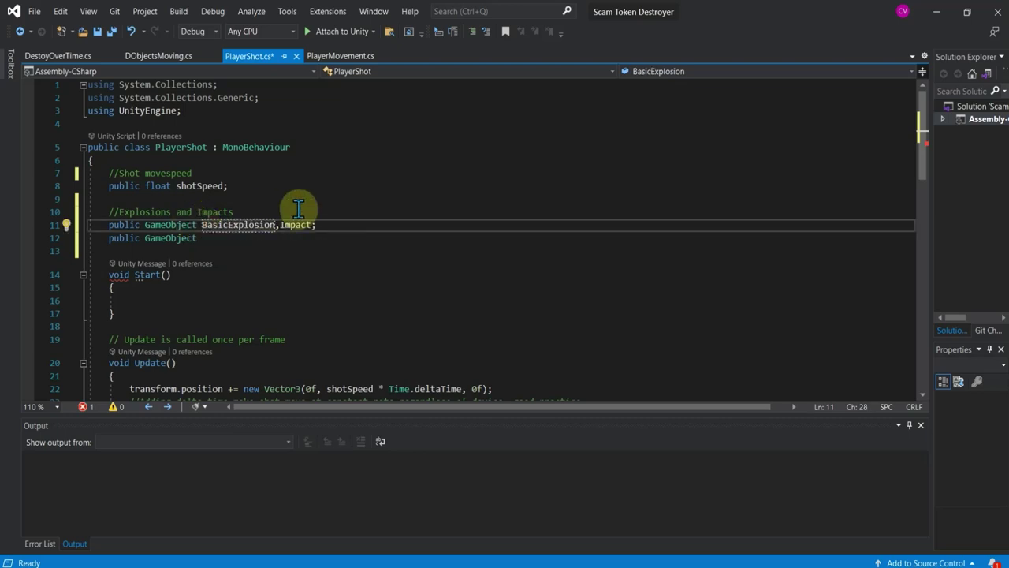
click(282, 226)
key(ctrl+r)
key(ctrl+r)
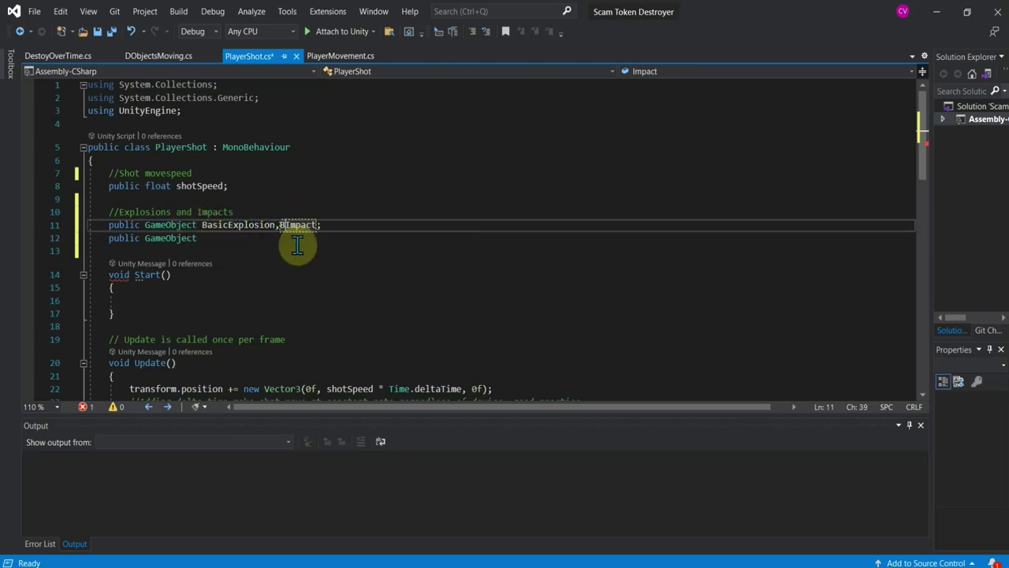
text(Basicx)
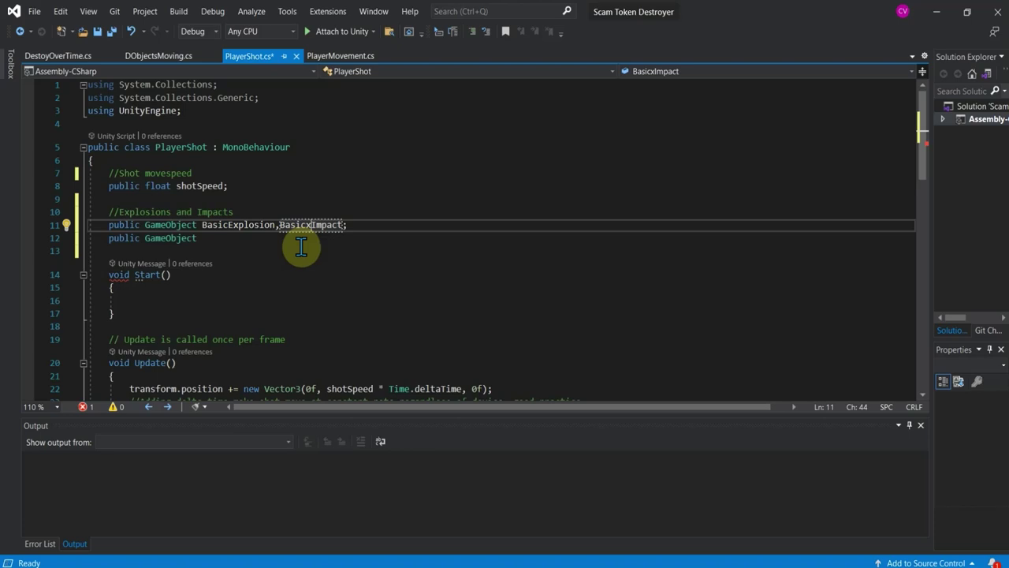
key(BackSpace)
Lowercase the field names to basicExplosion and basicImpact.
click(204, 226)
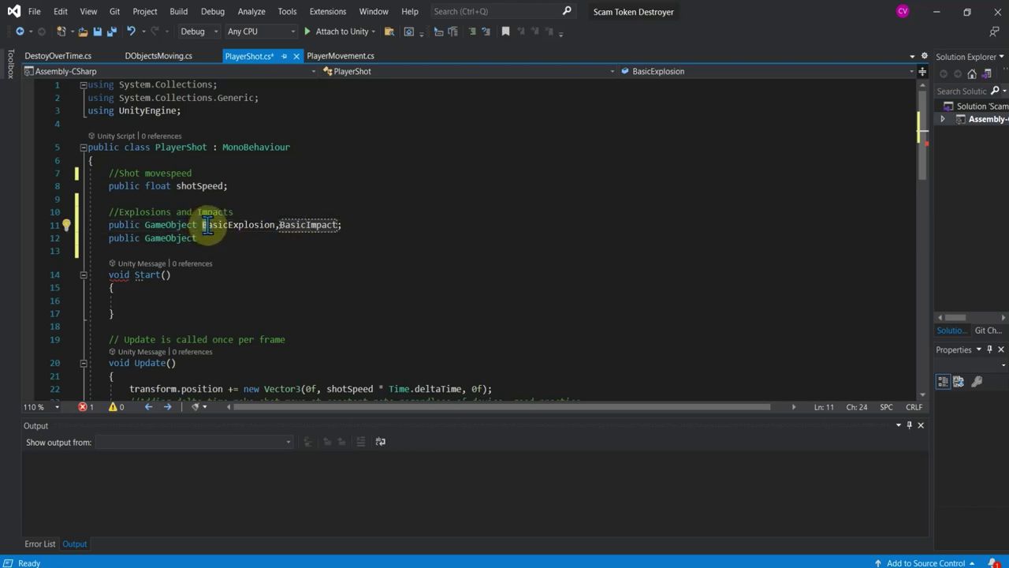
key(ctrl+r)
key(ctrl+r)
key(Delete)
text(b)
click(282, 226)
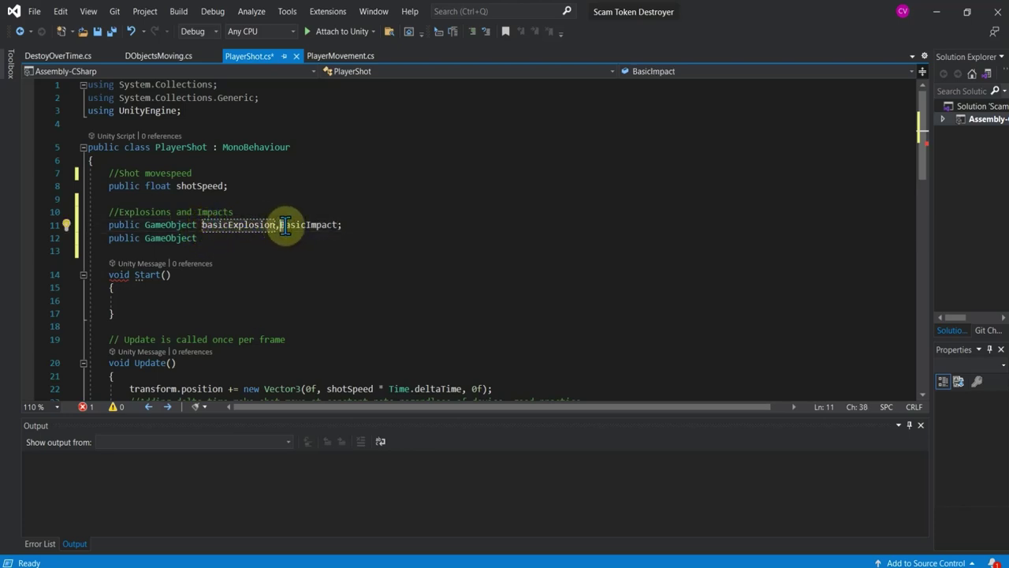
key(ctrl+r)
key(ctrl+r)
key(Delete)
text(b)
Delete the leftover 'public GameObject' text on line 12 and save PlayerShot.cs.
drag(201, 238, 70, 251)
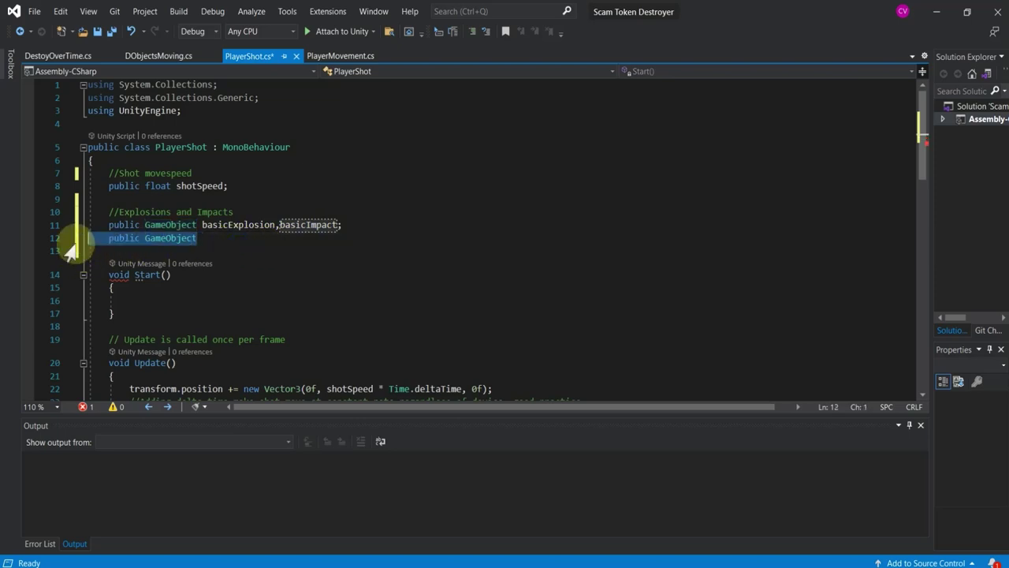
key(Delete)
key(ctrl+s)
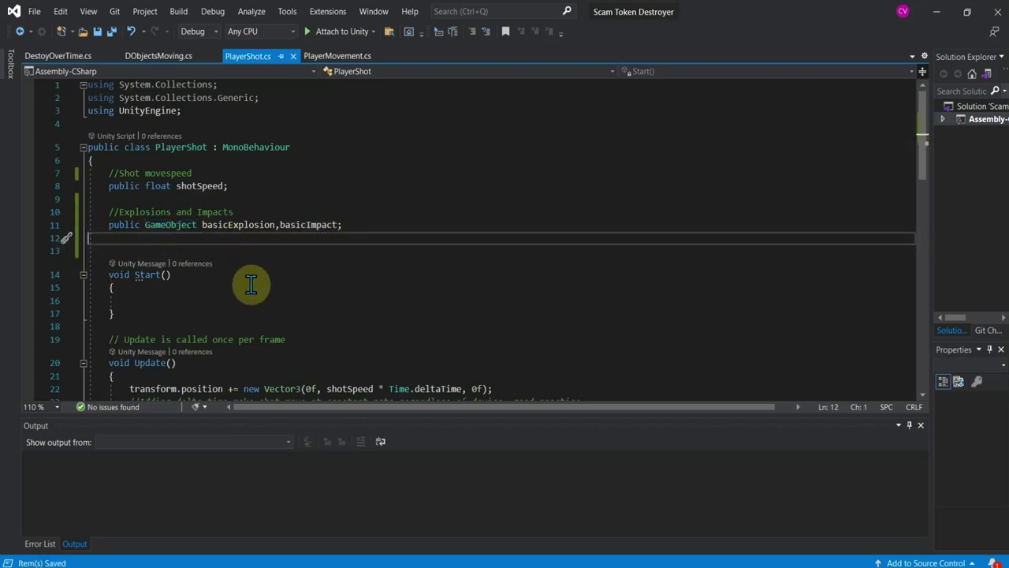
scroll(257, 304, down, 3)
scroll(257, 303, down, 4)
scroll(284, 308, down, 1)
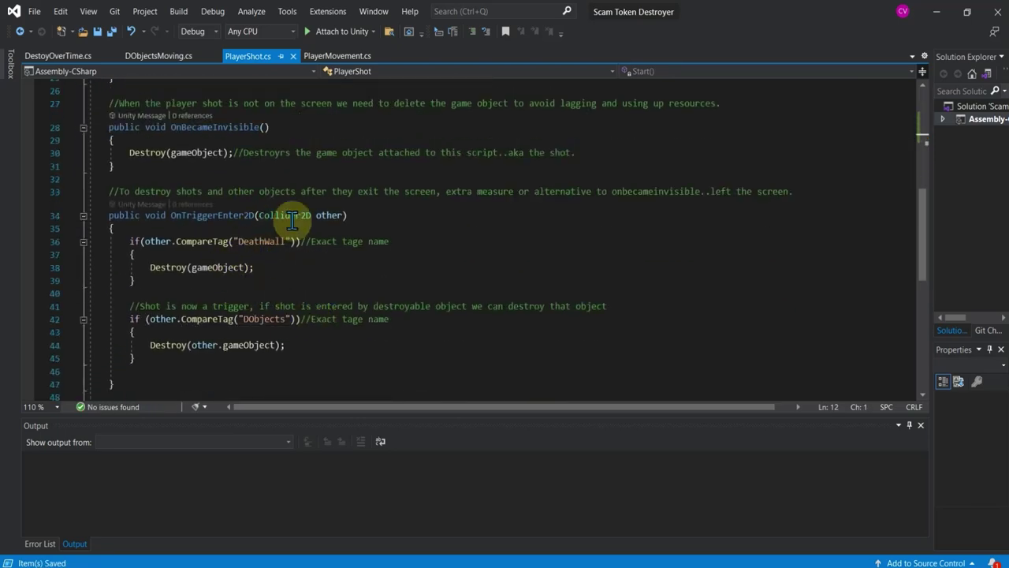
click(376, 215)
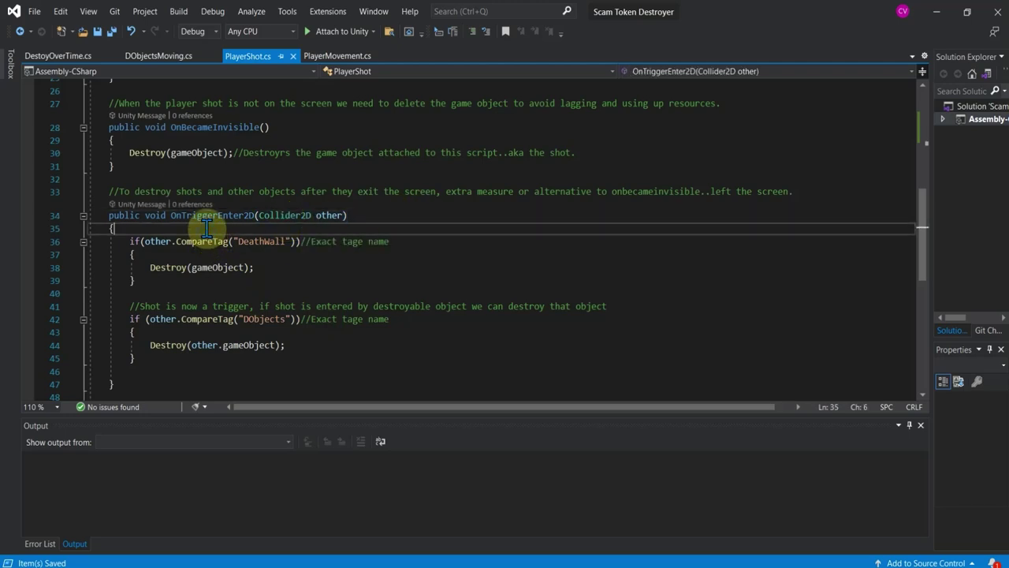
Insert a collision comment at the start of OnTriggerEnter2D.
click(206, 228)
key(Return)
key(ctrl+Return)
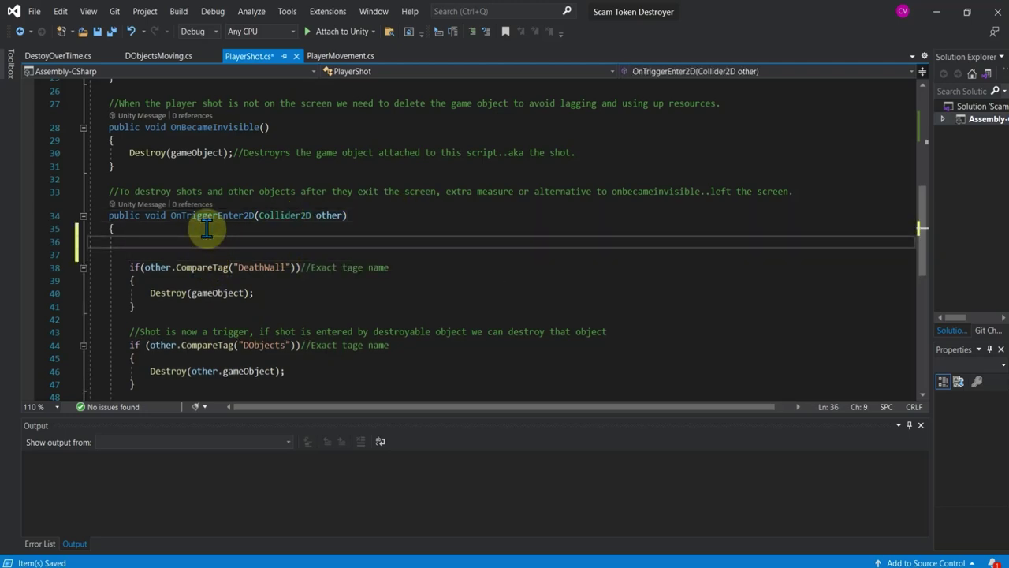
text(//)
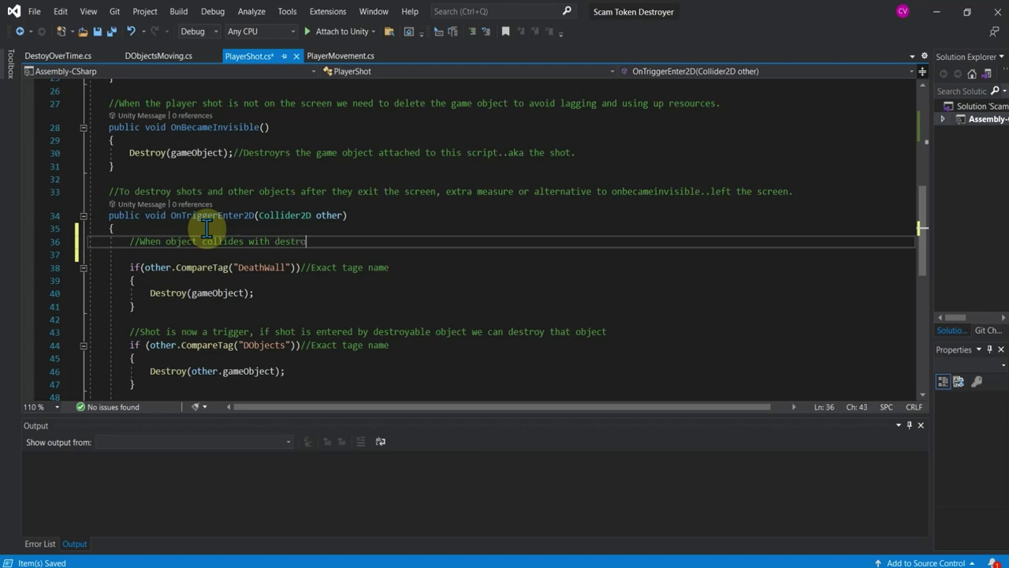
text(object)
text(s)
key(Return)
Write 'Instantiate(basicImpact, transform.position, transform.rotation);' beneath the comment.
text(In)
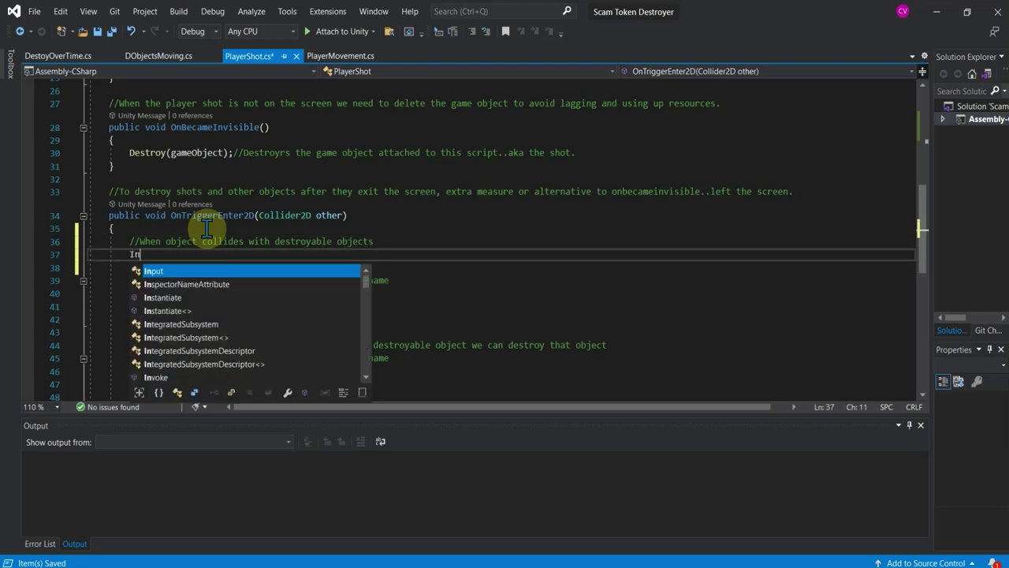
text(stantiate)
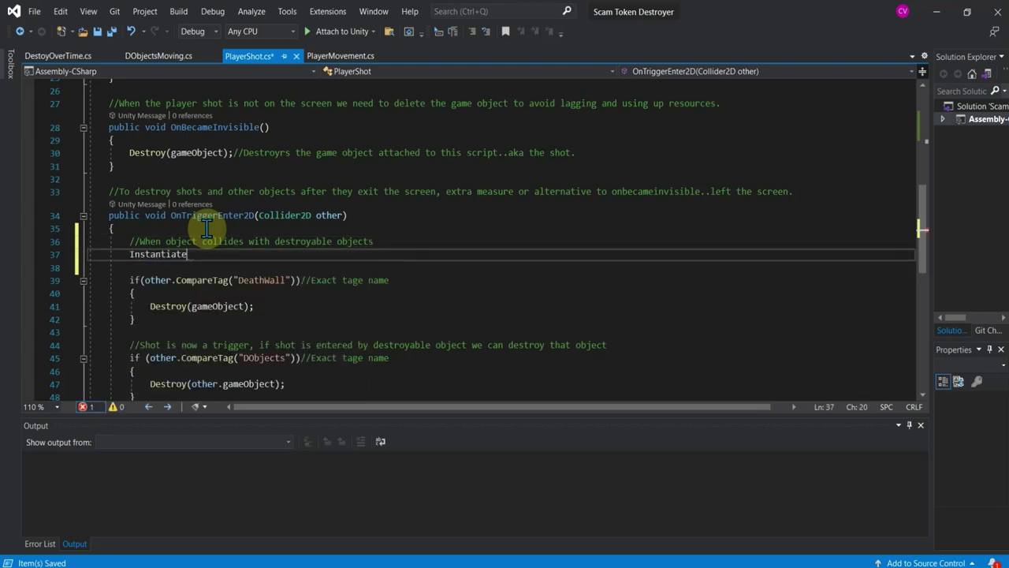
text(()
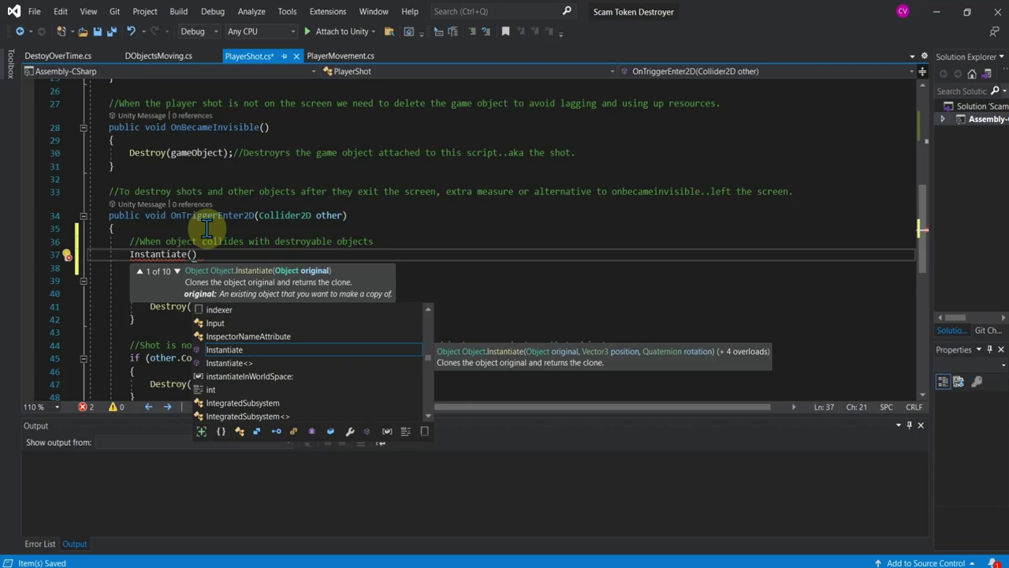
text(b)
text(asi)
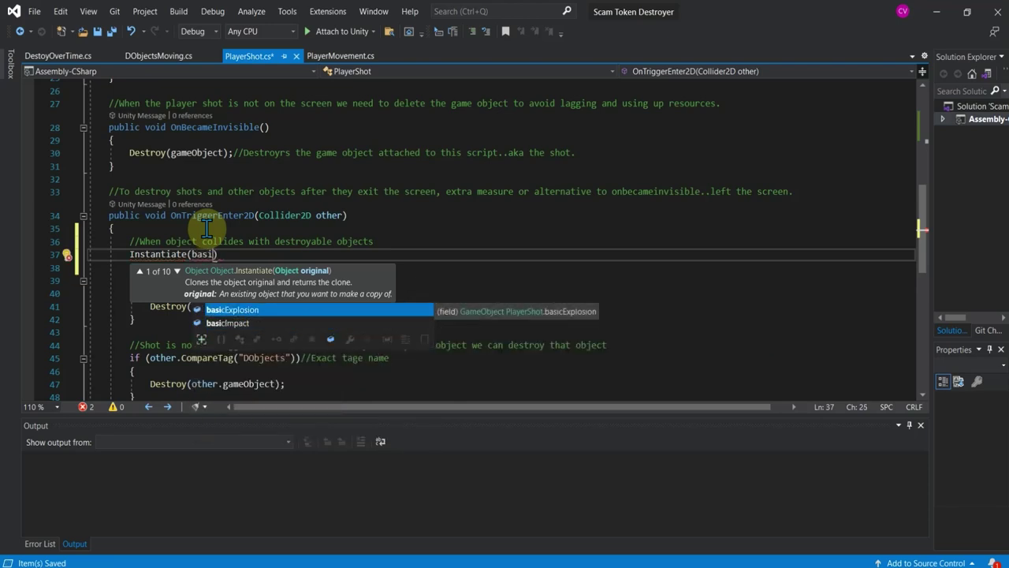
key(Down)
key(Tab)
text(, )
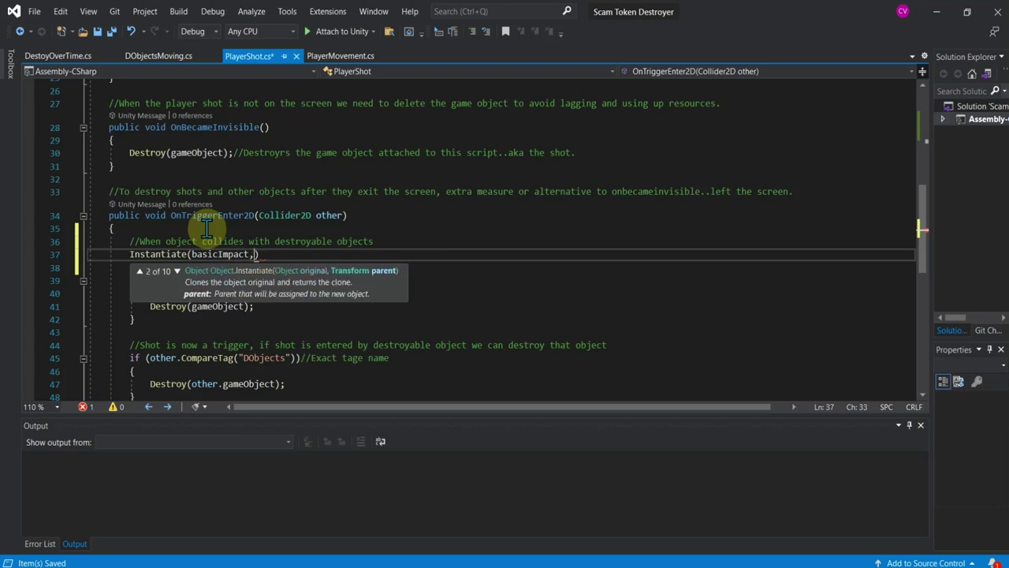
text(transform)
text(.)
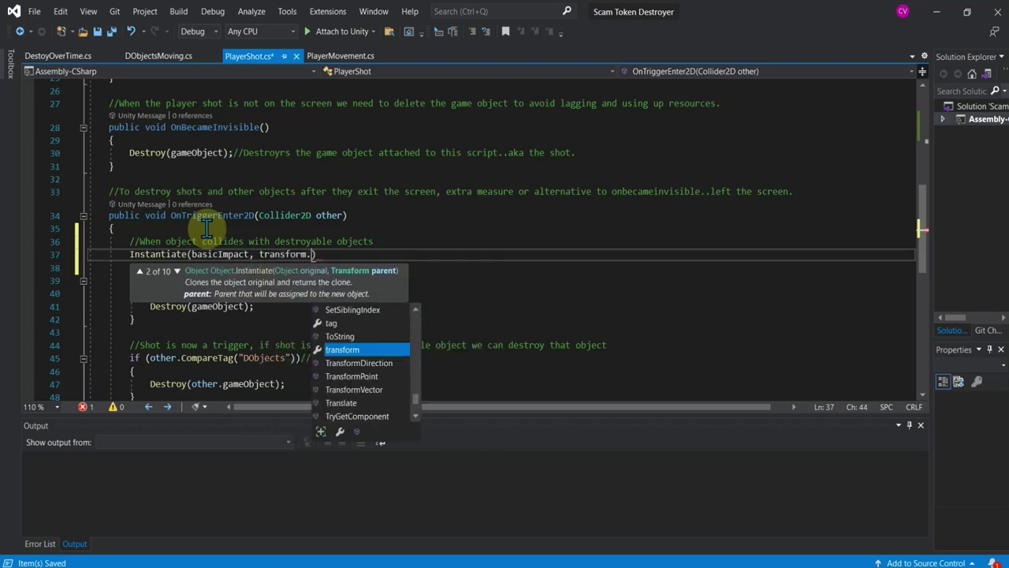
text(position.)
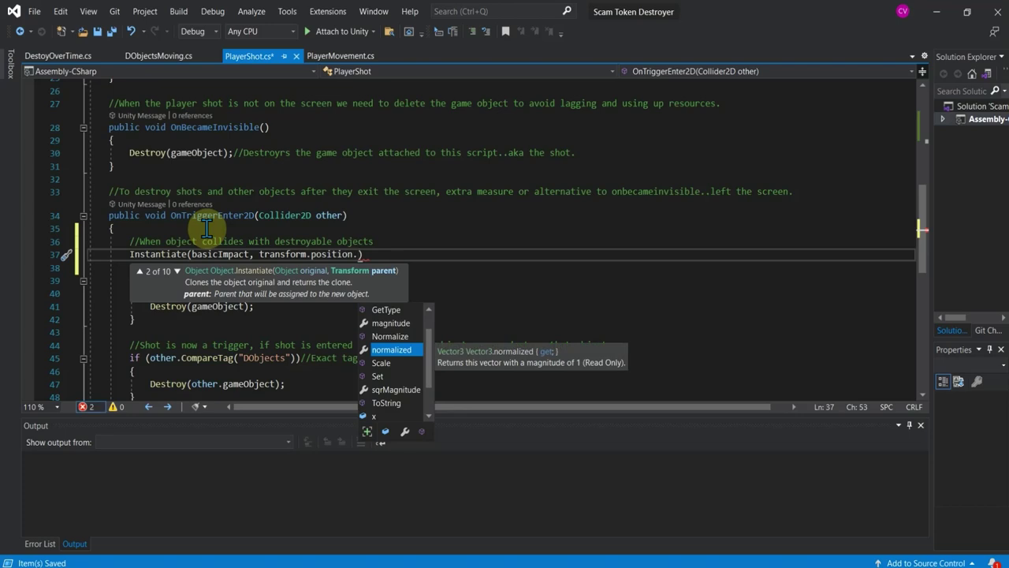
key(BackSpace)
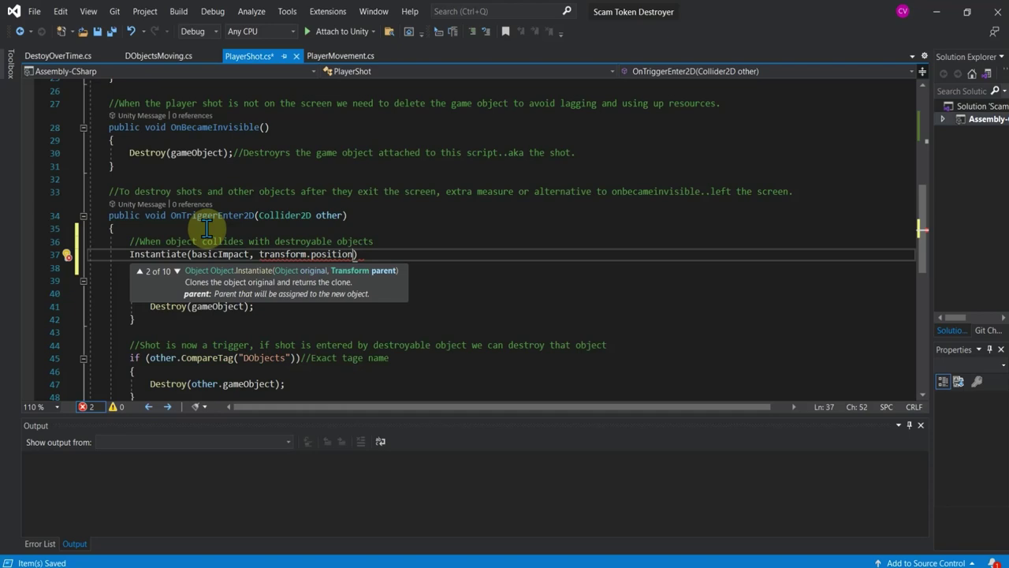
key(Down)
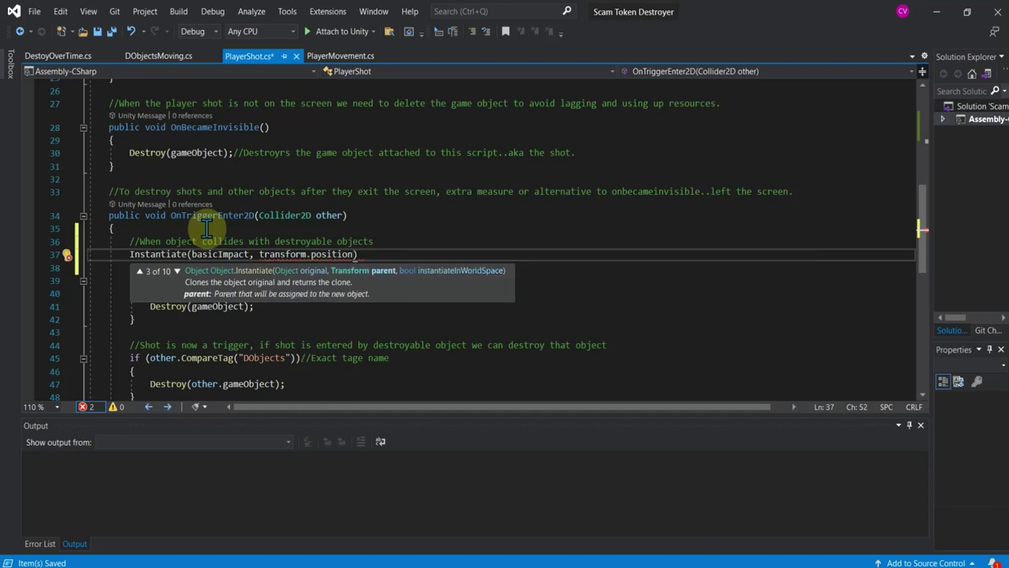
text(,)
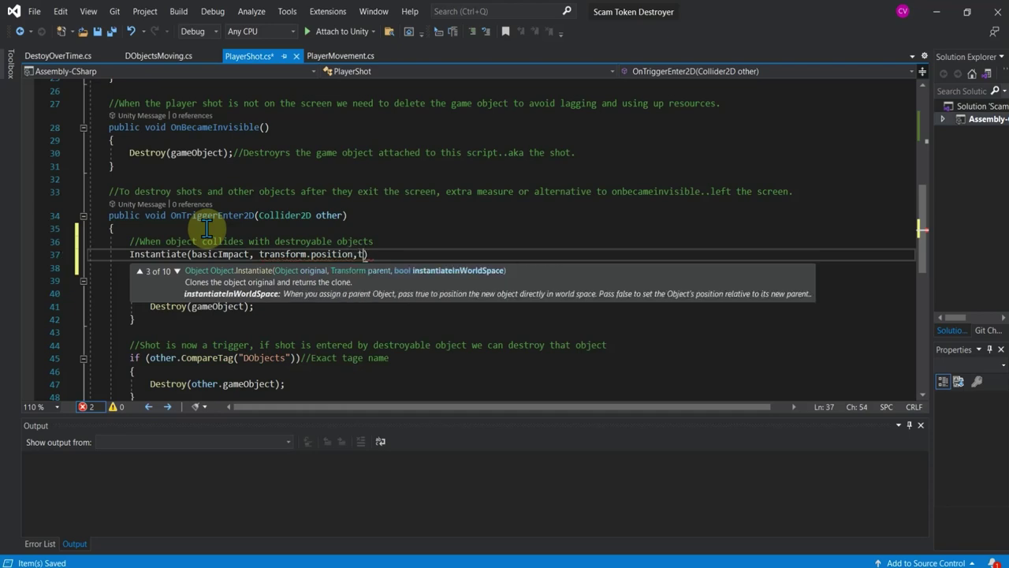
text(transform.ro)
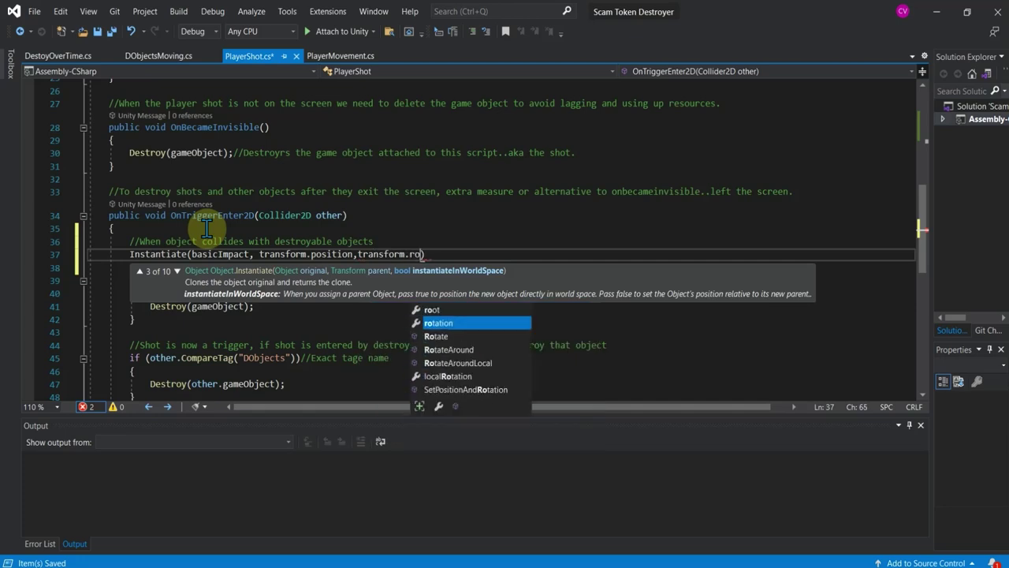
key(Tab)
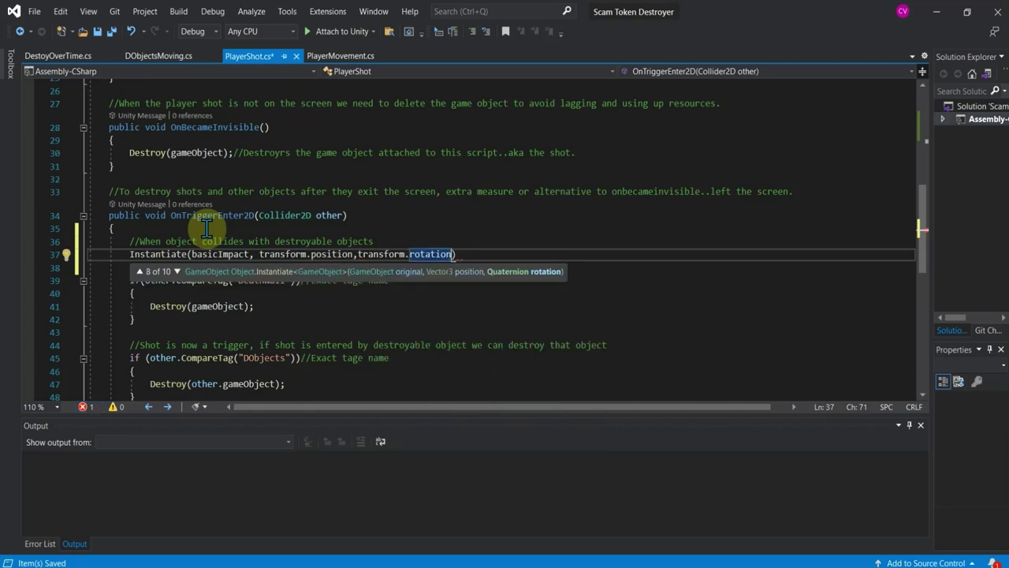
text();)
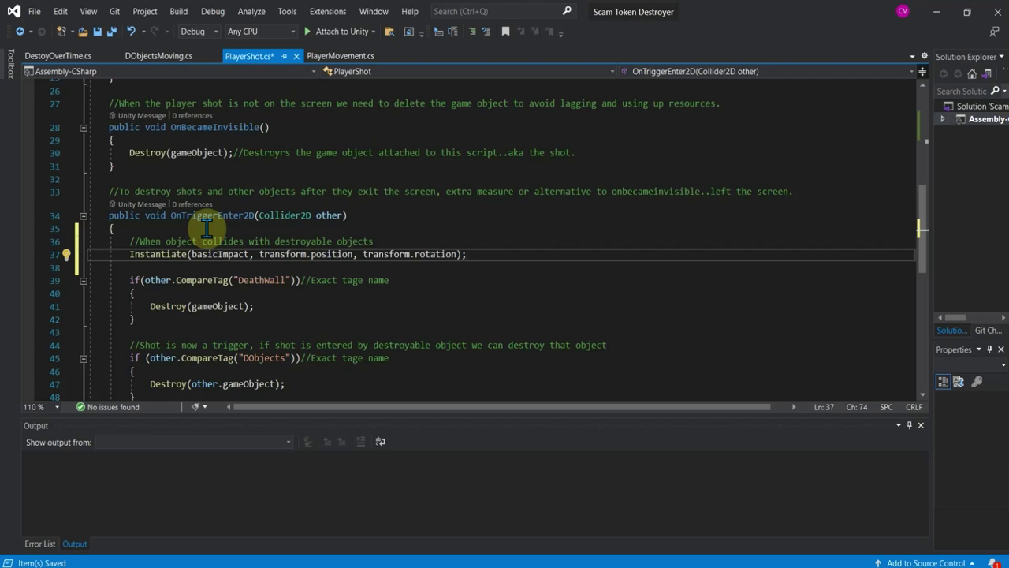
key(Return)
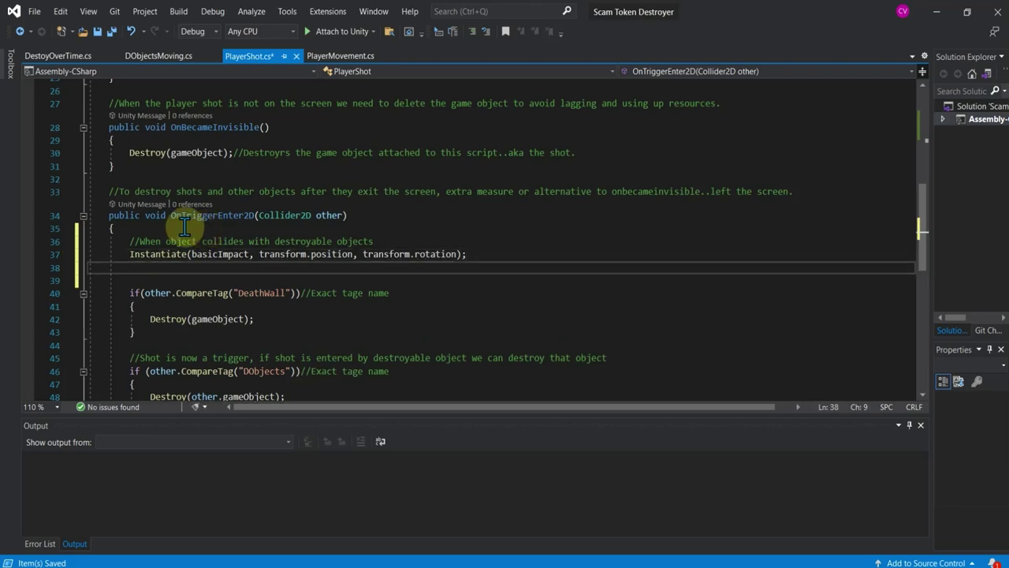
Add an explosion comment inside the DObjects if-block.
click(222, 358)
scroll(289, 368, down, 3)
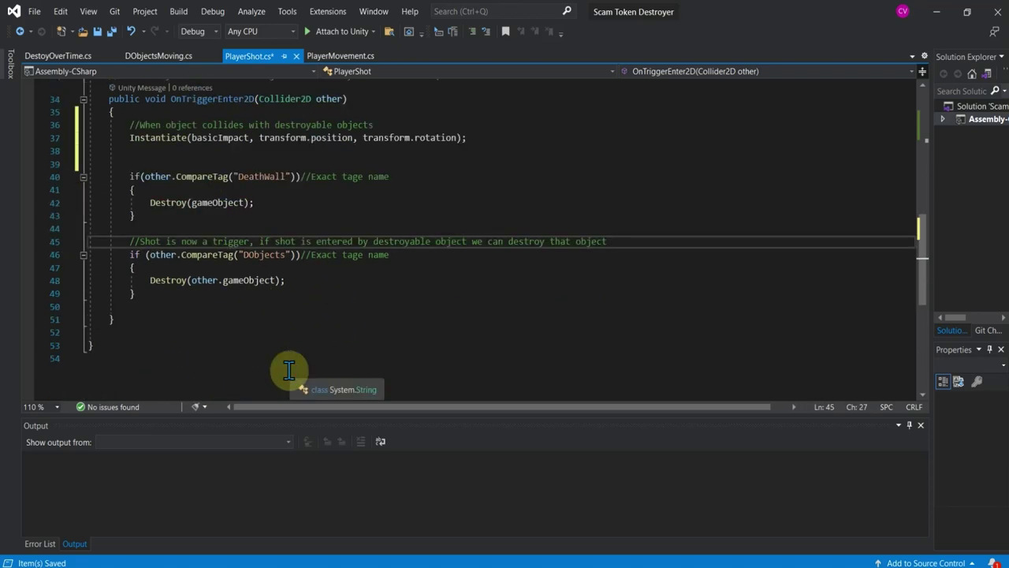
click(270, 270)
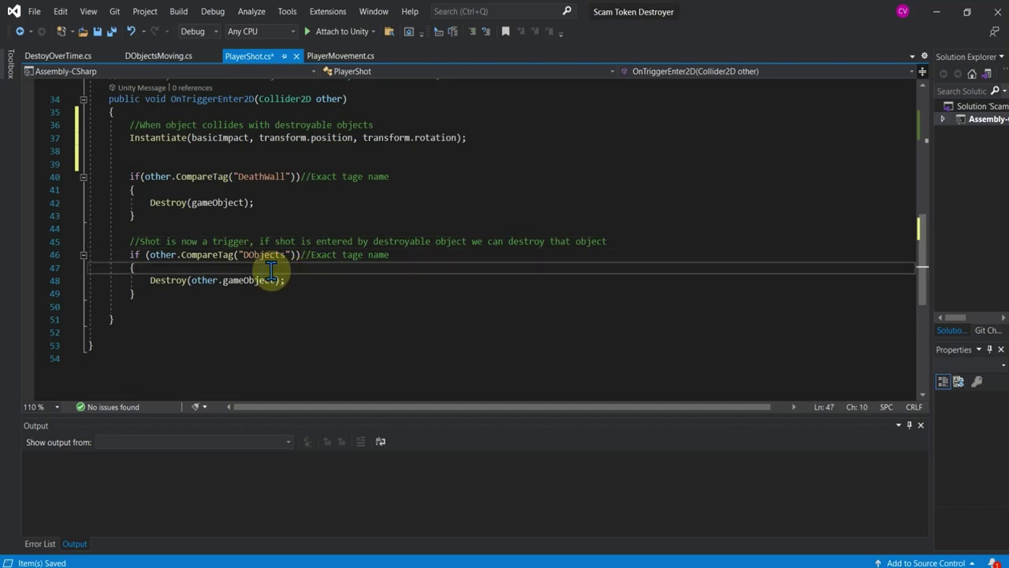
key(Return)
text(//Wher the other object is is where we will)
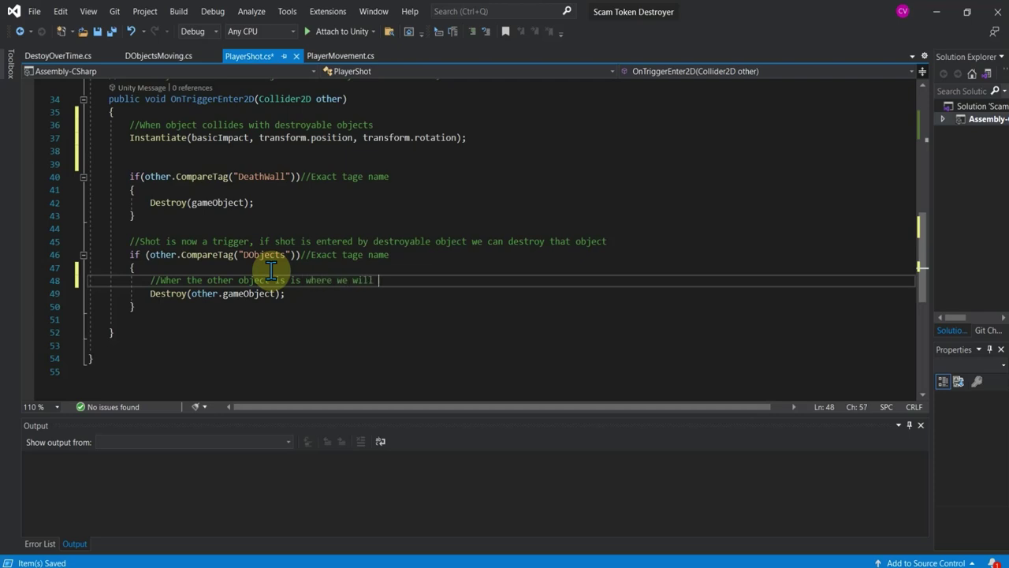
text(make the explosion)
key(Return)
Copy the Instantiate line 37 and paste it on line 49 above Destroy.
click(118, 169)
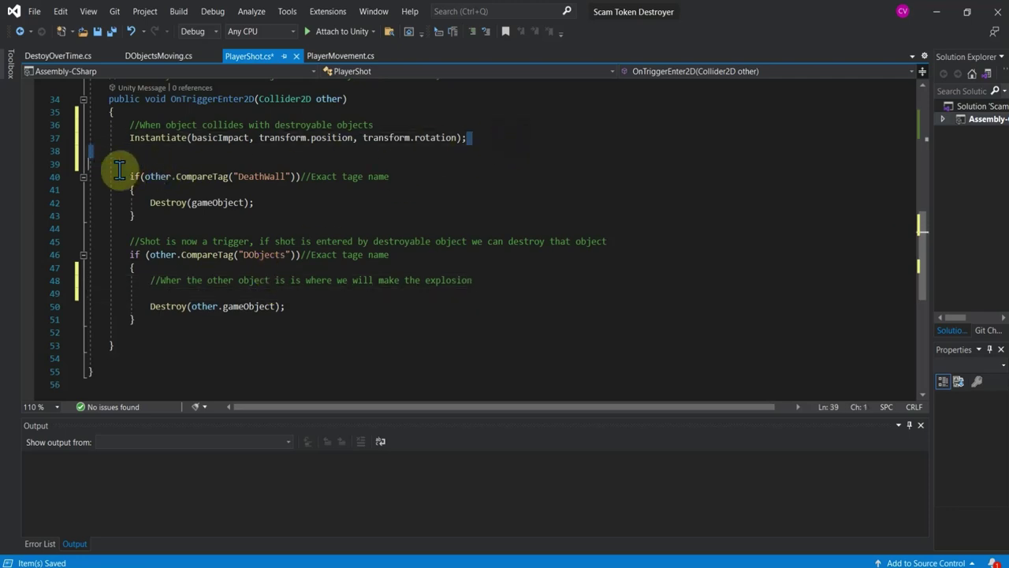
drag(86, 150, 87, 137)
key(ctrl+c)
right_click(142, 143)
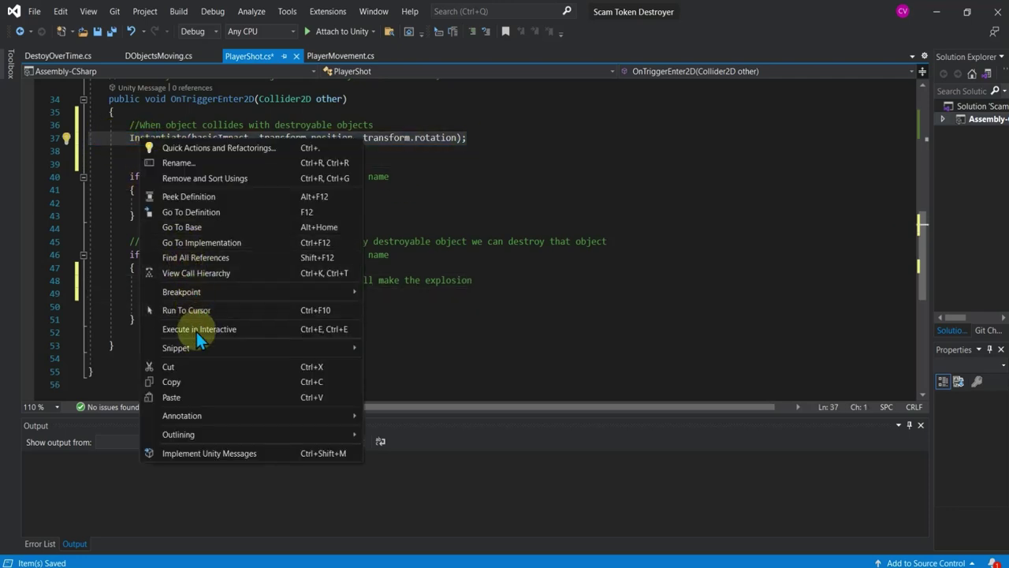
click(192, 383)
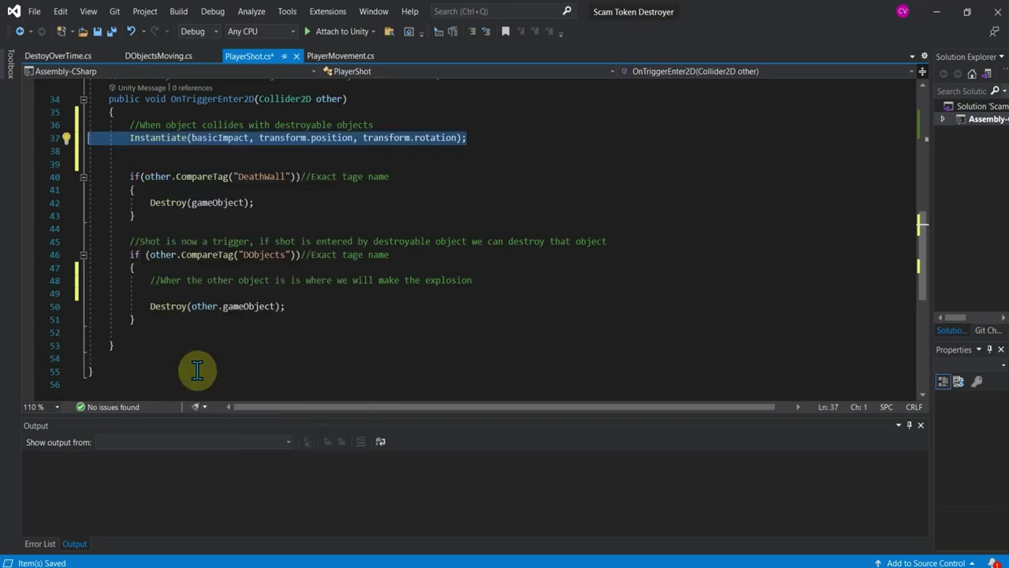
click(160, 294)
key(ctrl+v)
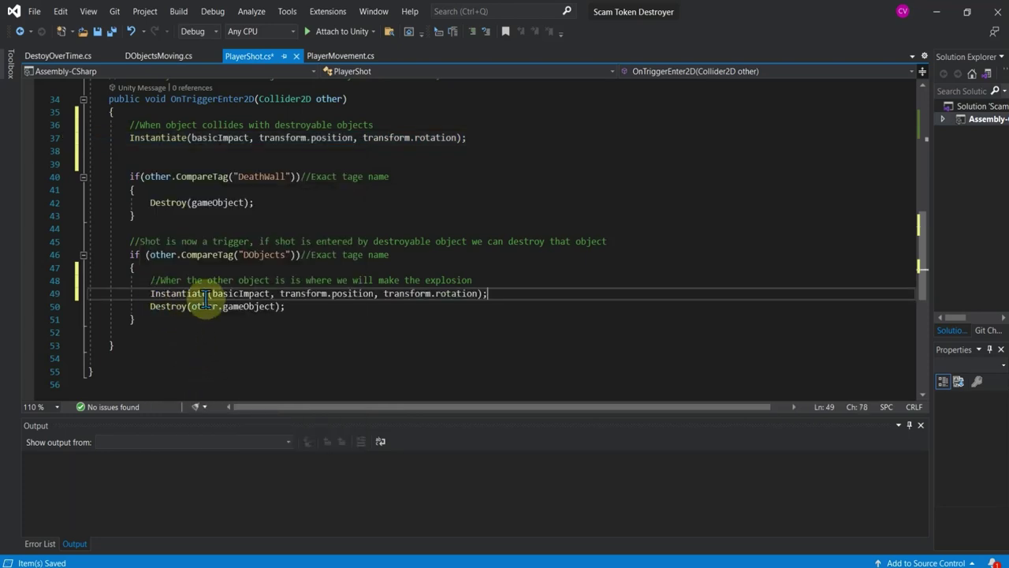
Make the pasted line spawn basicExplosion instead of basicImpact.
drag(269, 293, 246, 293)
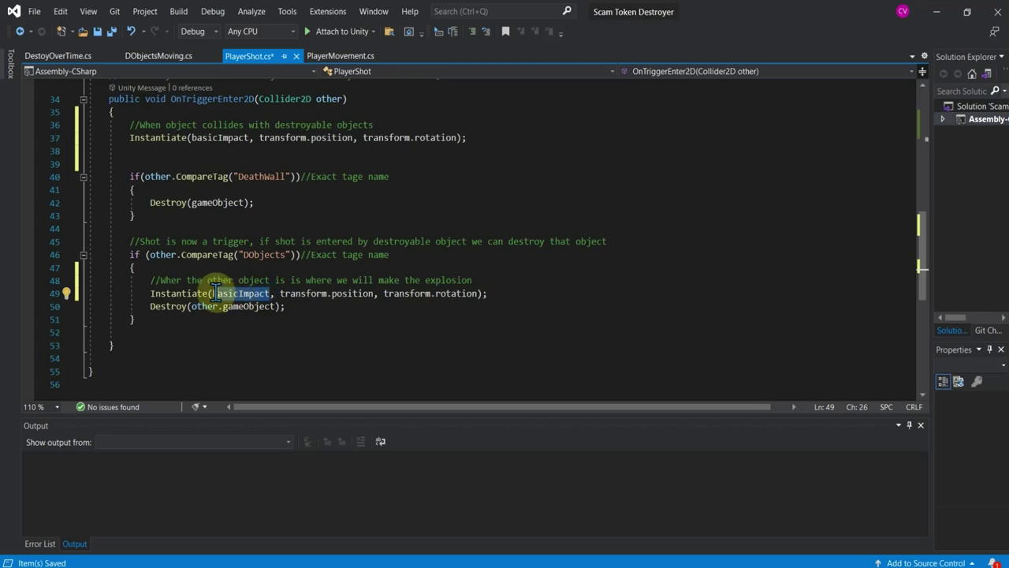
double_click(215, 294)
text(basic)
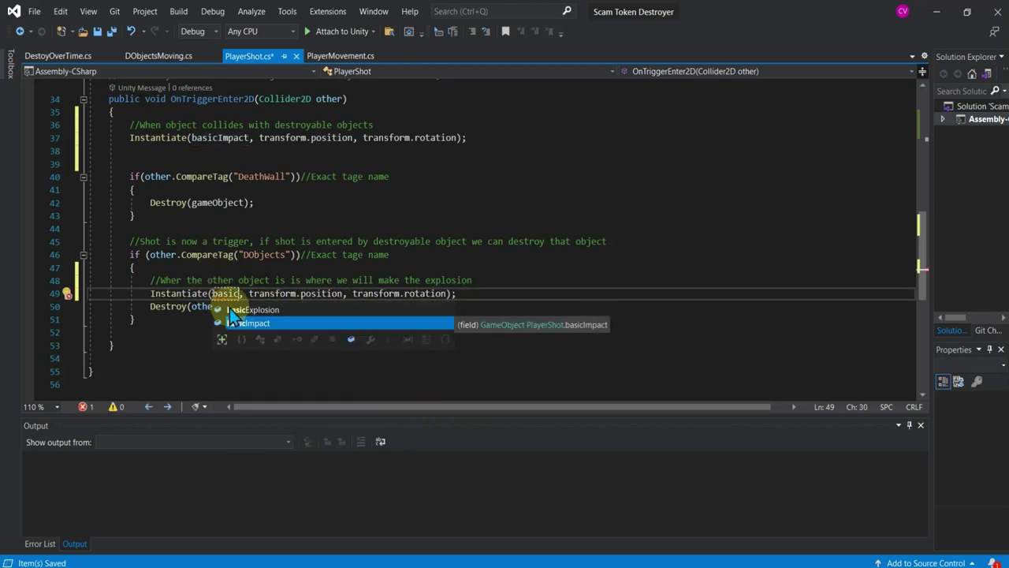
click(238, 307)
double_click(257, 309)
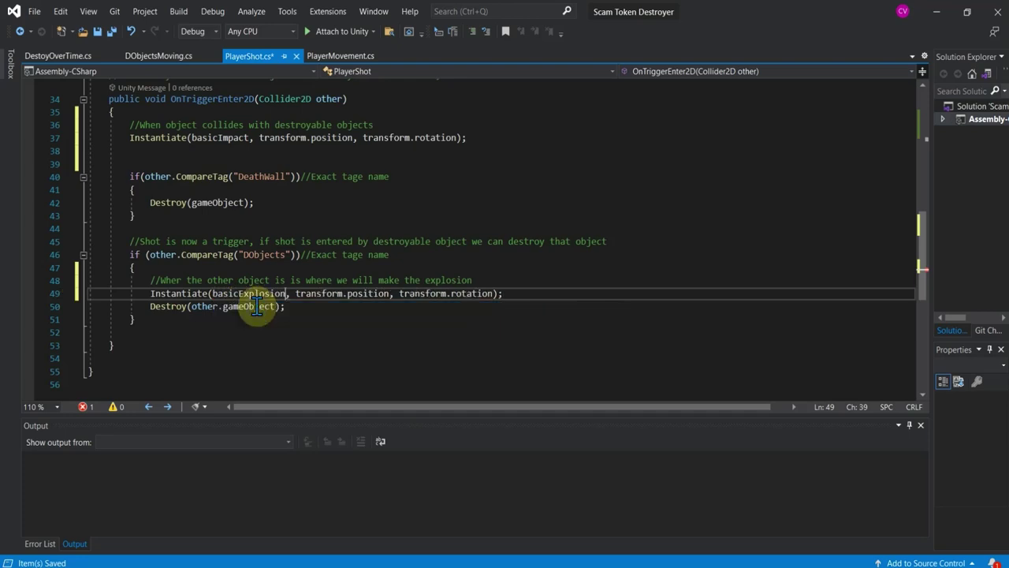
click(324, 319)
scroll(323, 322, up, 5)
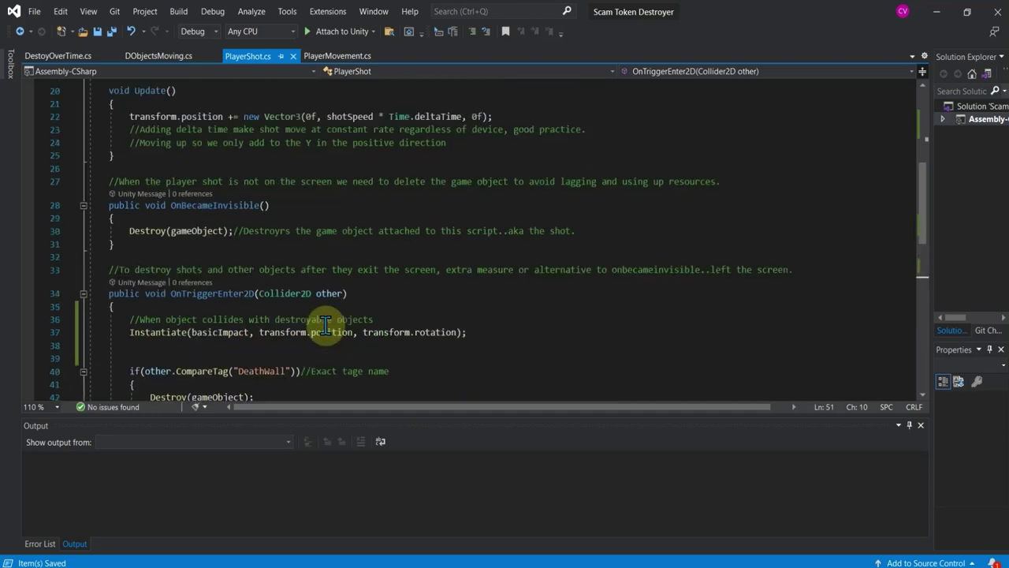
scroll(323, 320, up, 2)
Build the updated scripts with the debugger attached to Unity, stop debugging, and switch back to Unity.
click(343, 32)
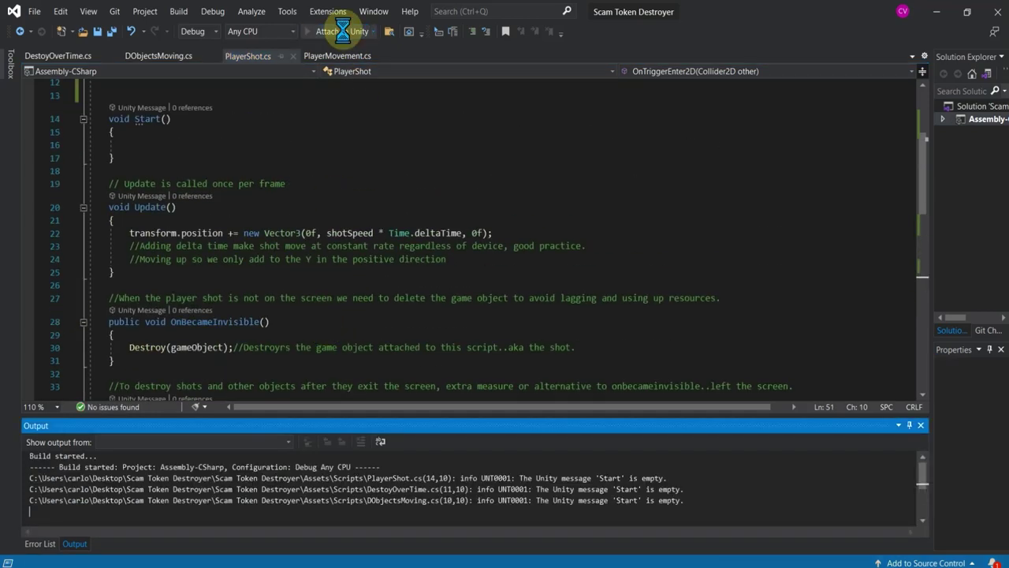
click(431, 32)
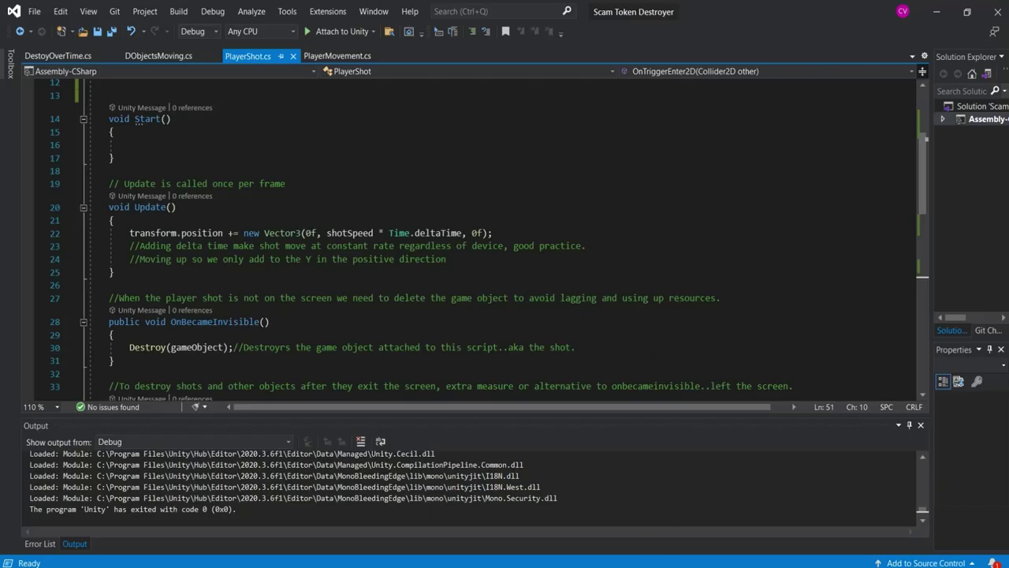
key(alt+Tab)
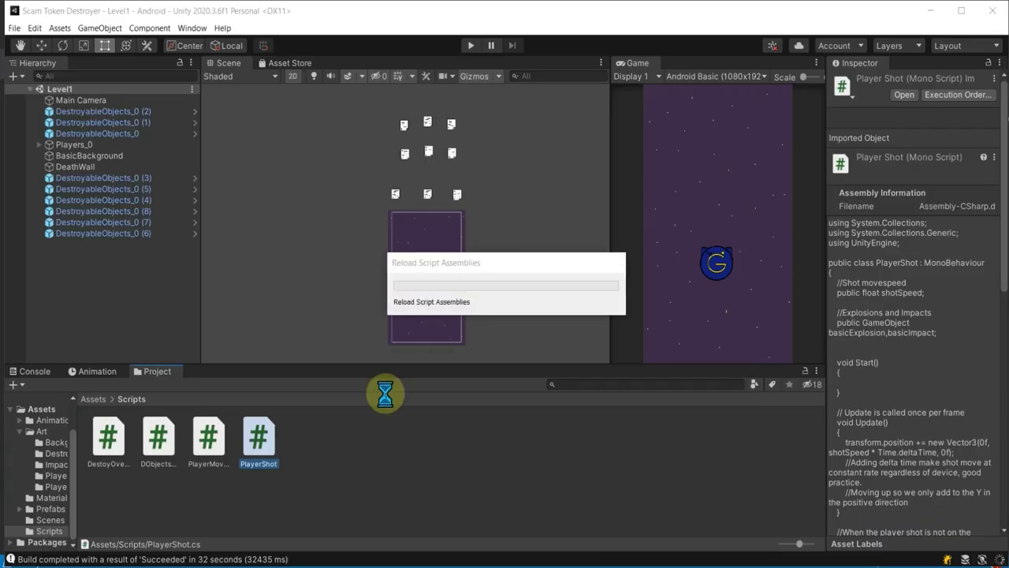
Create an empty GameObject in the Hierarchy named Test DestroyableObjects.
click(366, 450)
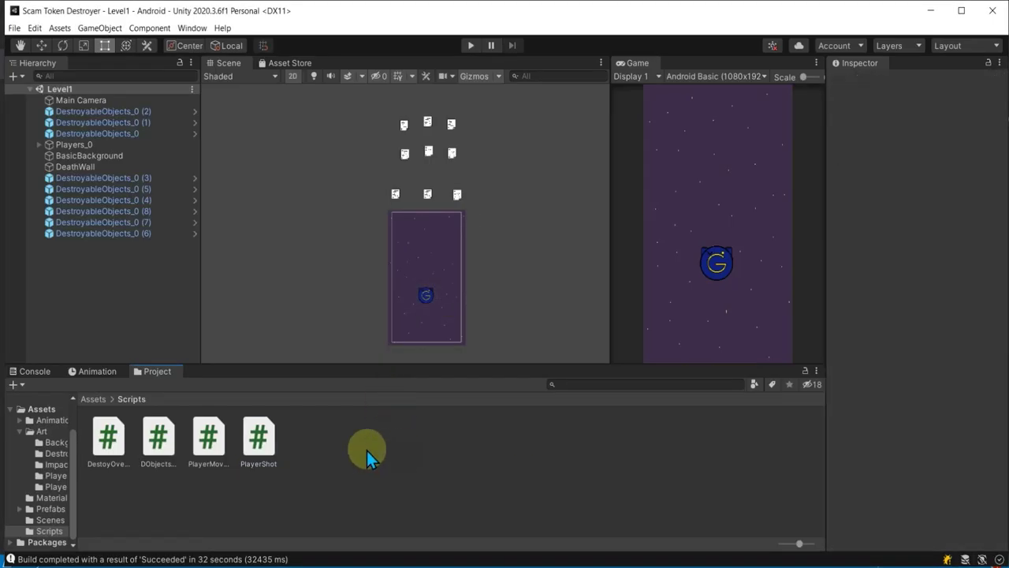
right_click(111, 262)
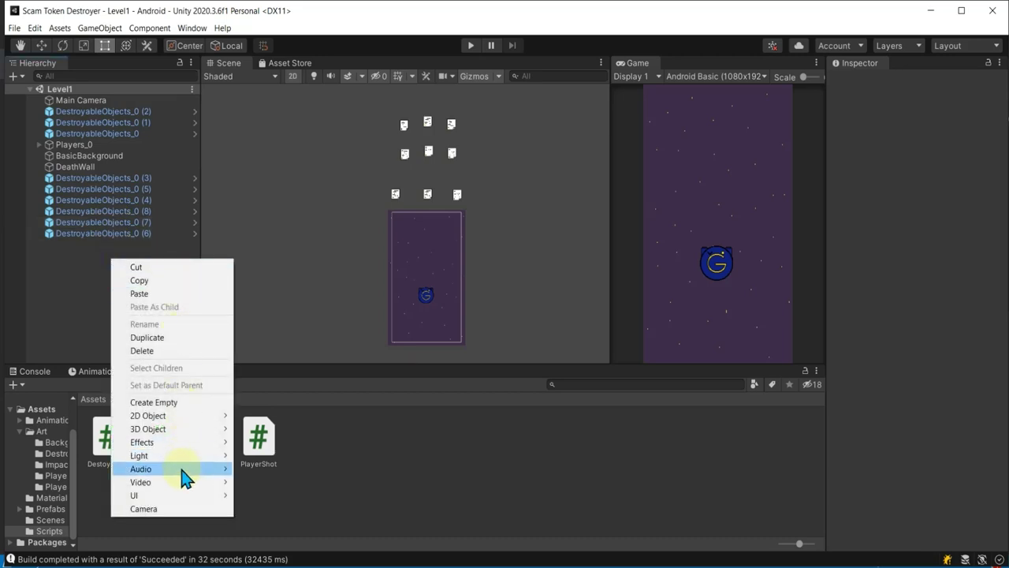
click(187, 402)
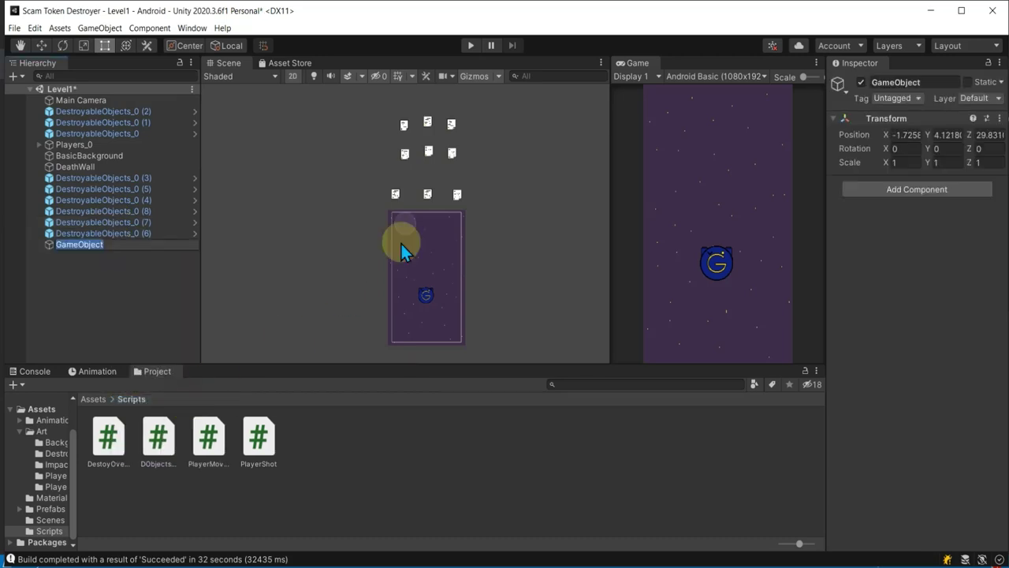
click(891, 82)
text(Test Destroyable)
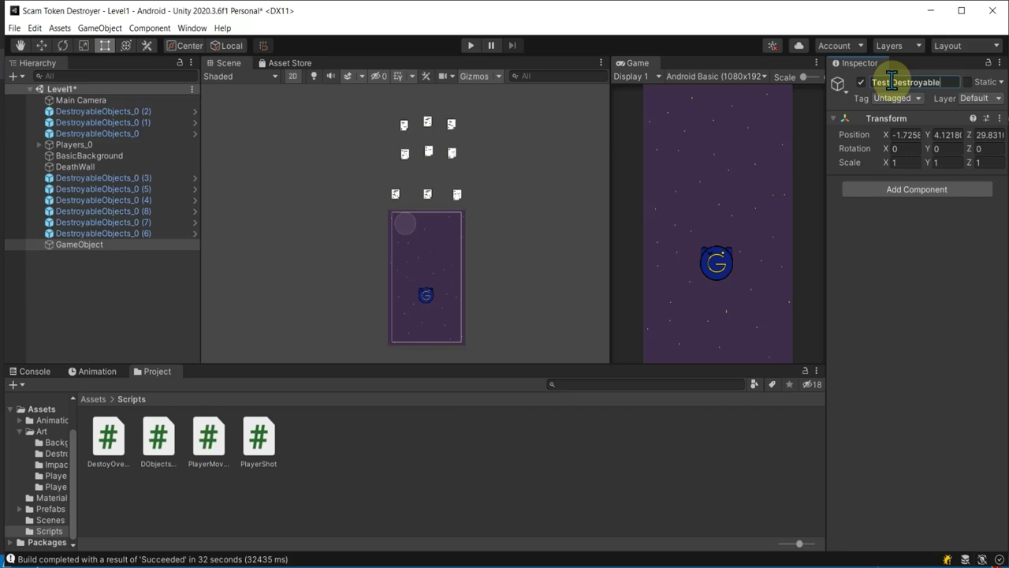
text(cts)
key(Return)
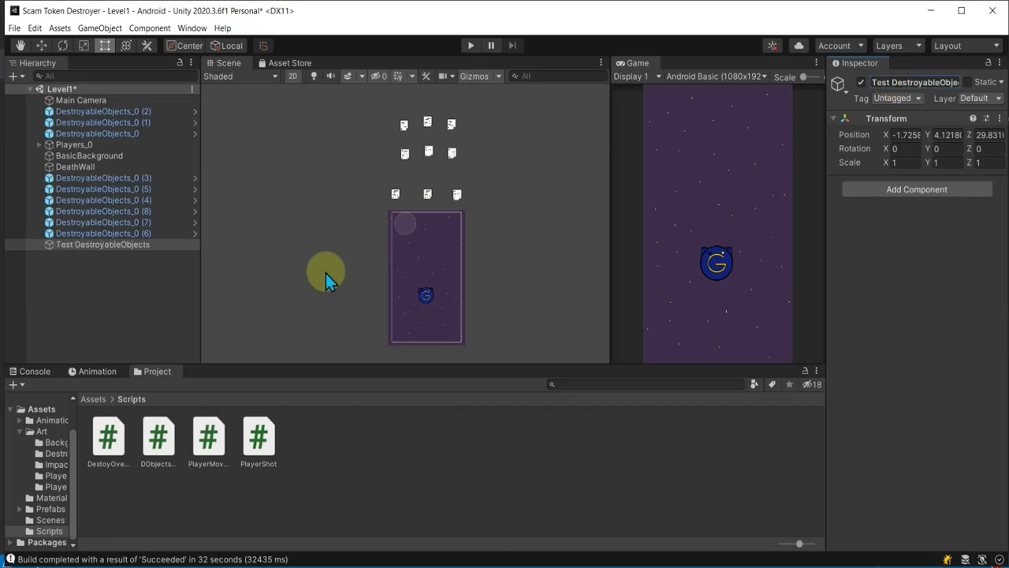
Move all loose DestroyableObjects_0 copies under Test DestroyableObjects, then collapse the group.
click(111, 231)
shift+click(122, 179)
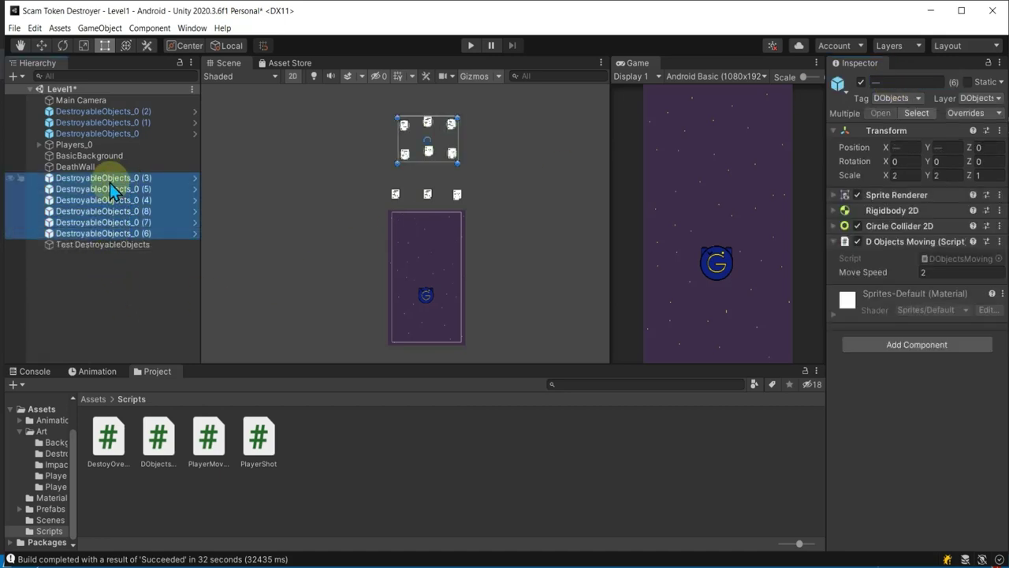
drag(110, 183, 115, 247)
click(121, 132)
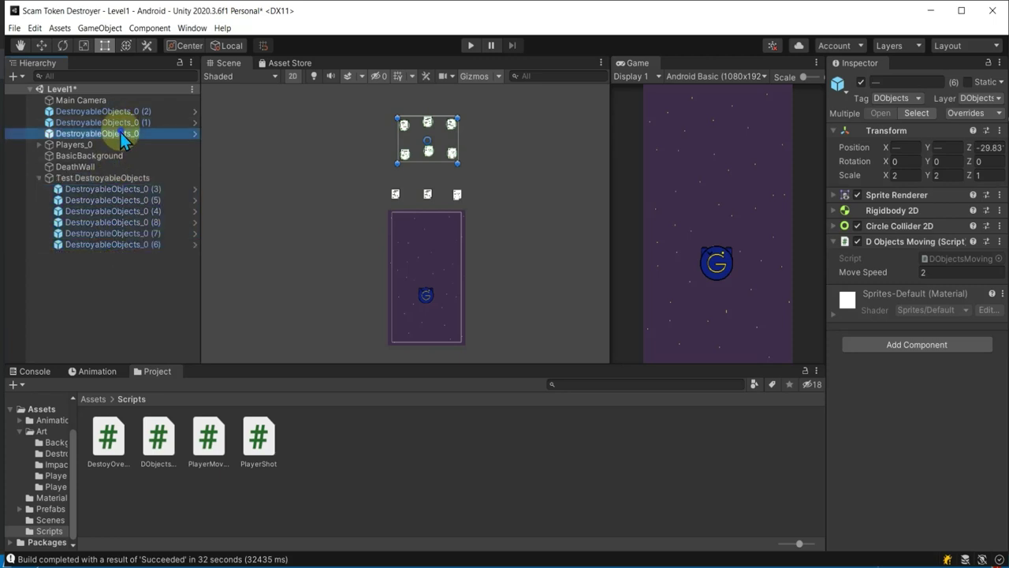
shift+click(123, 114)
drag(123, 115, 119, 194)
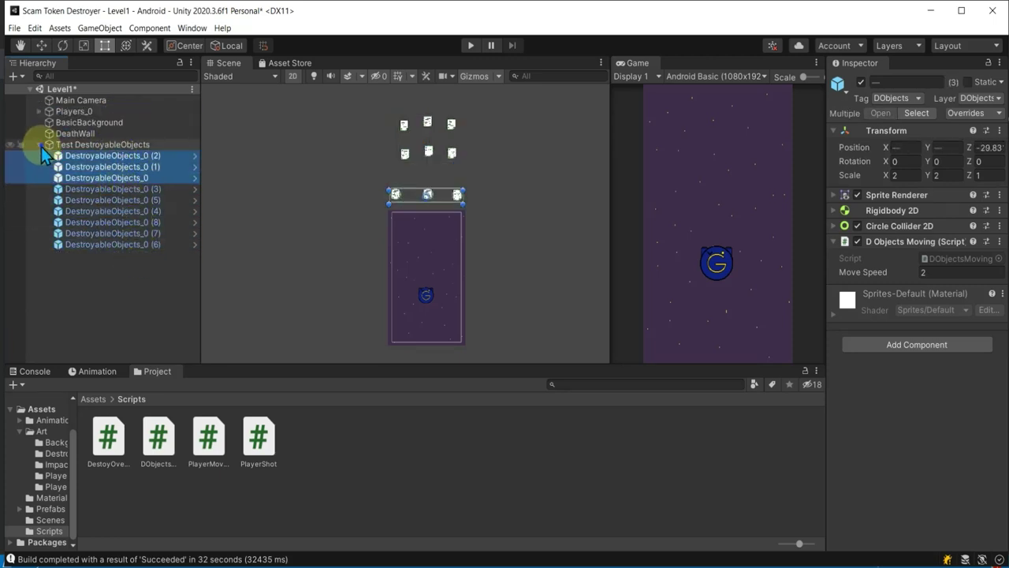
click(41, 146)
click(115, 182)
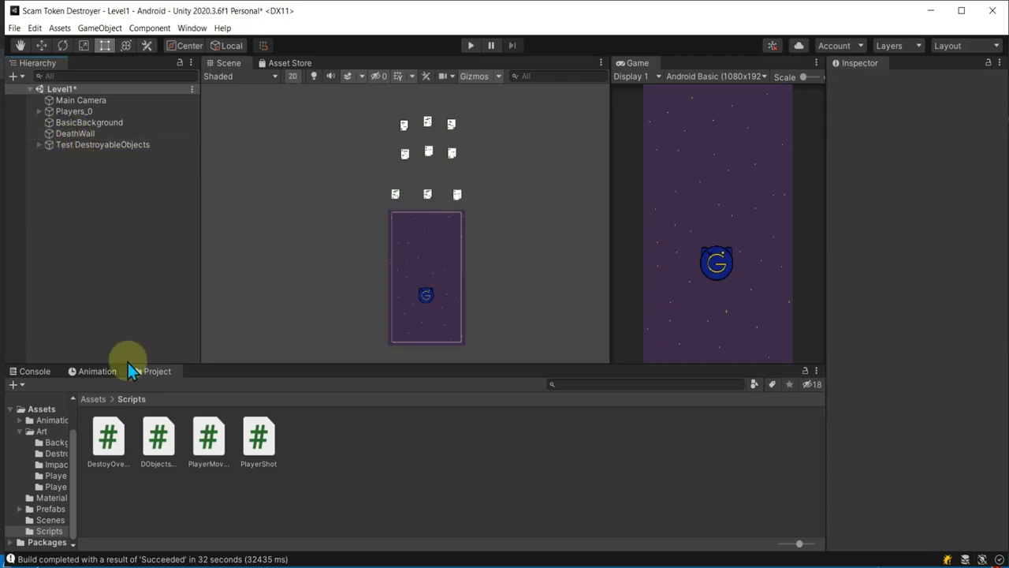
Open the Prefabs/Player/PlayerShots_0 prefab in Prefab Mode and select its root object.
drag(76, 479, 124, 475)
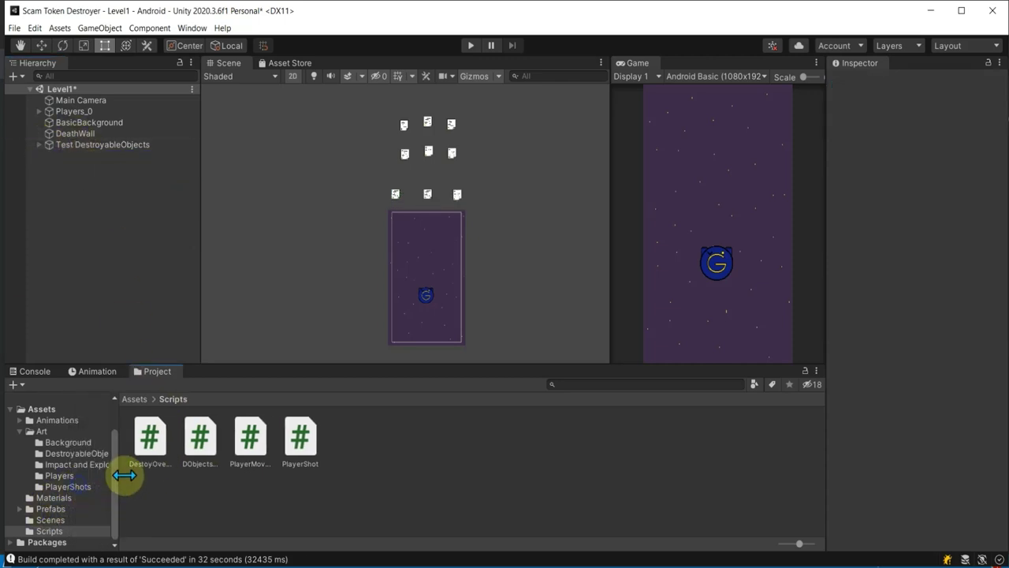
click(50, 509)
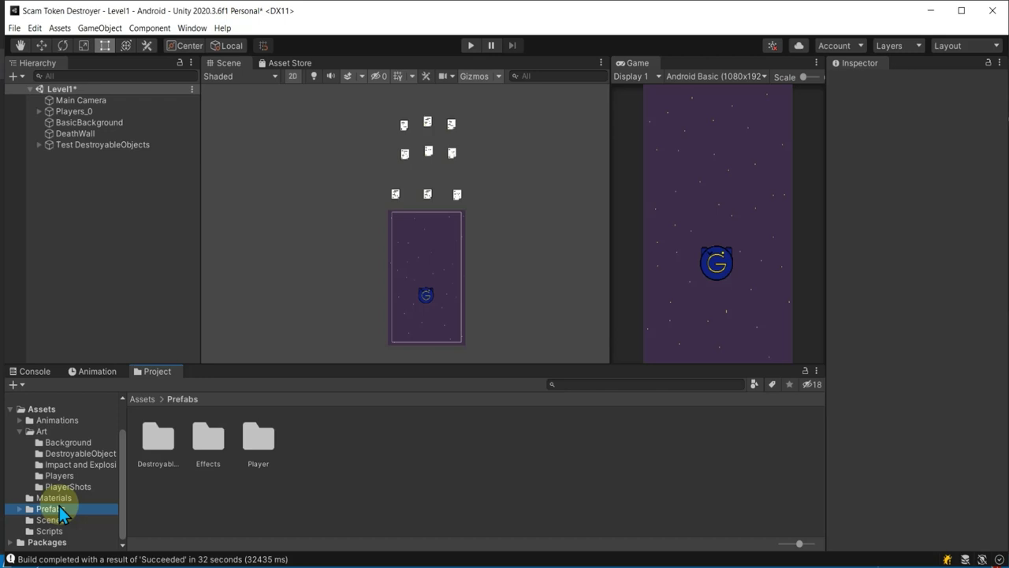
double_click(268, 435)
double_click(167, 435)
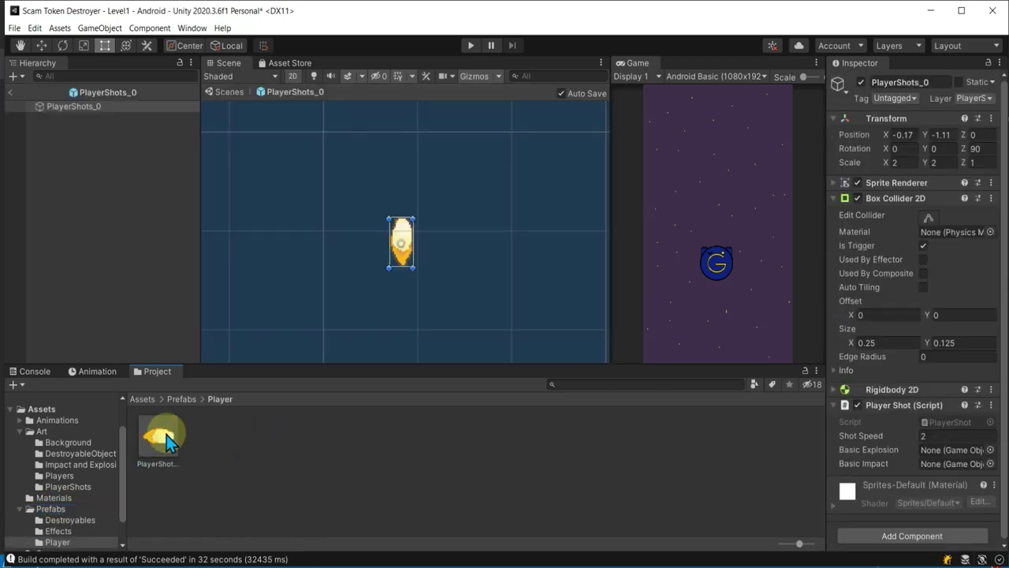
click(92, 107)
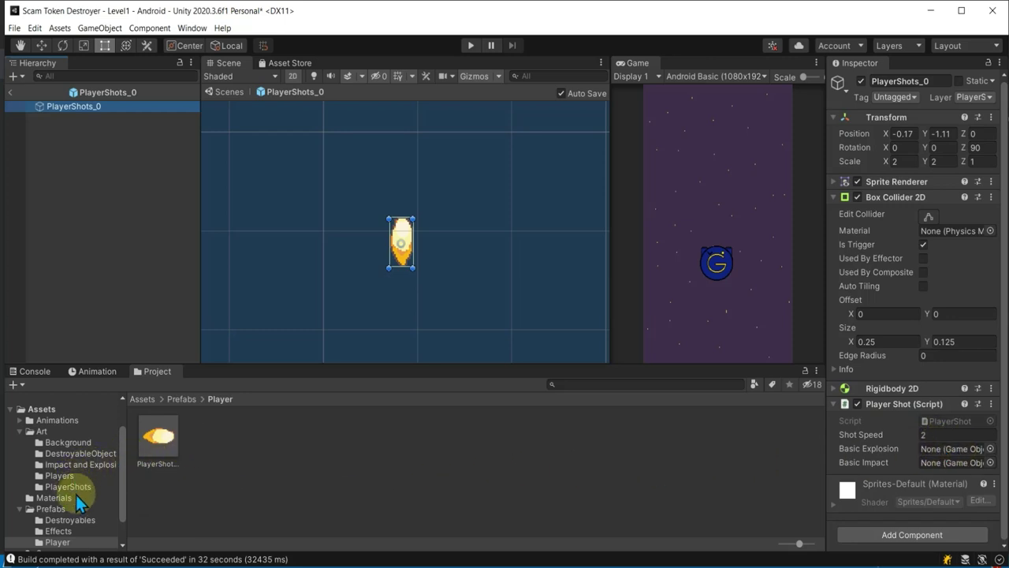
Assign the destroyable explosion as Basic Explosion and ImpactEffect 1 as Basic Impact.
click(71, 521)
click(70, 531)
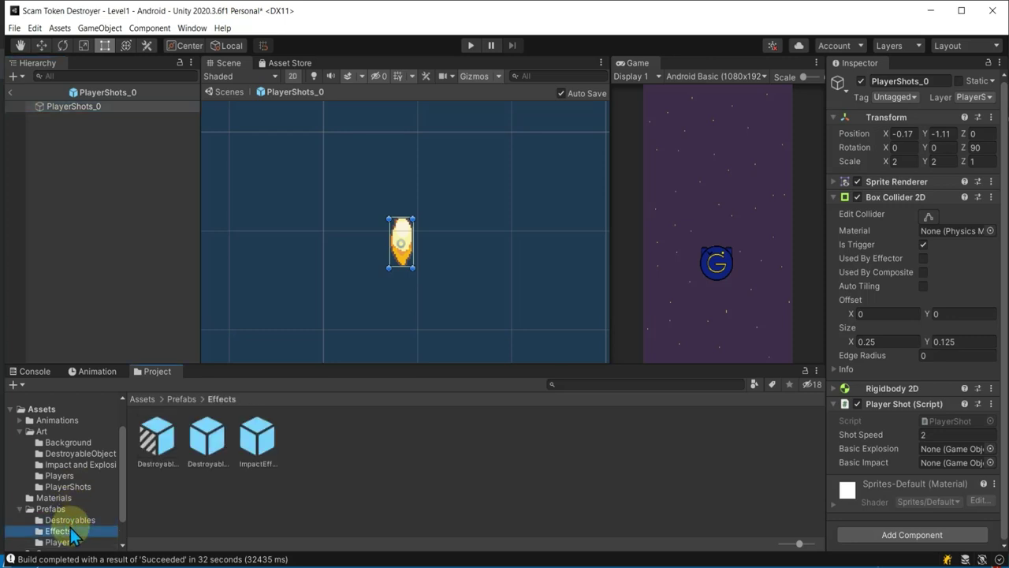
click(209, 438)
drag(210, 438, 970, 464)
click(248, 438)
drag(221, 446, 971, 462)
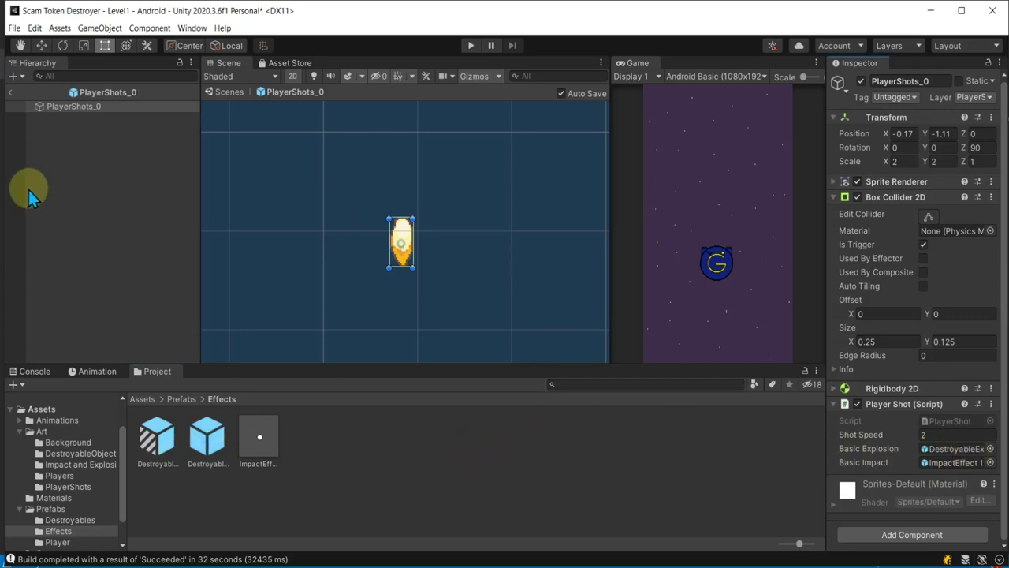
Exit Prefab Mode, verify the shot prefab's effect assignments, and save the Level1 scene.
click(10, 92)
click(378, 427)
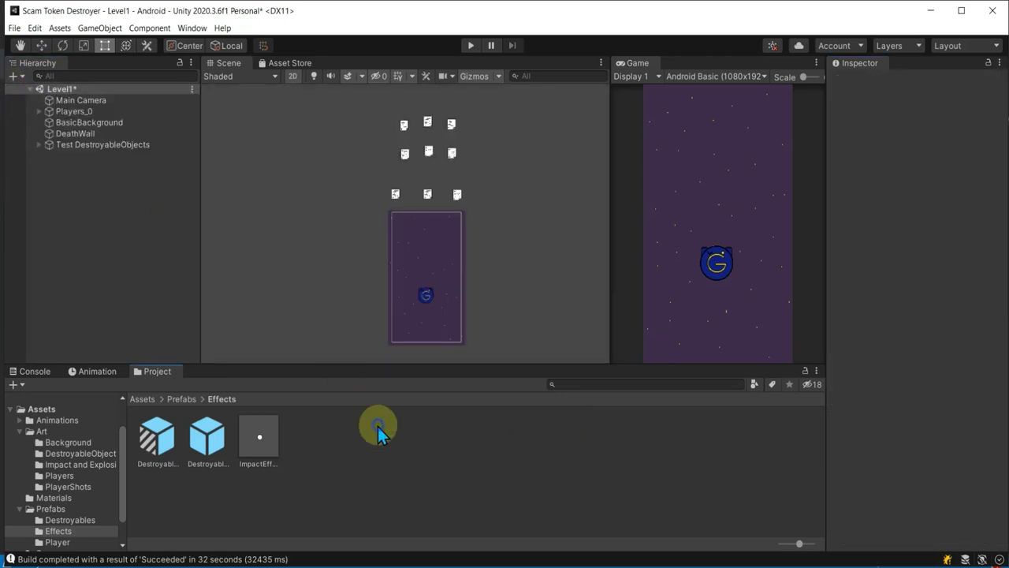
click(61, 541)
click(157, 438)
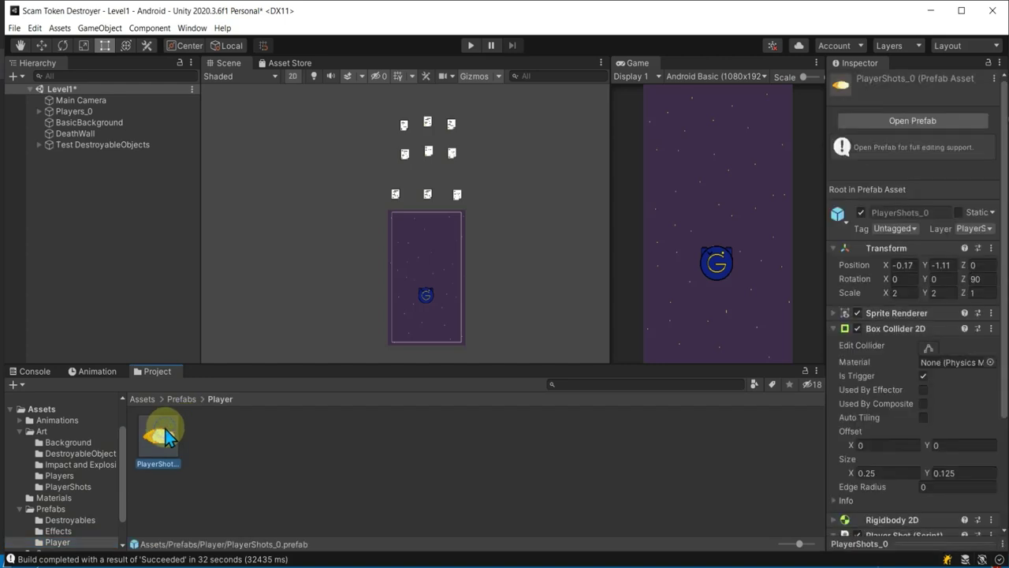
scroll(911, 426, down, 4)
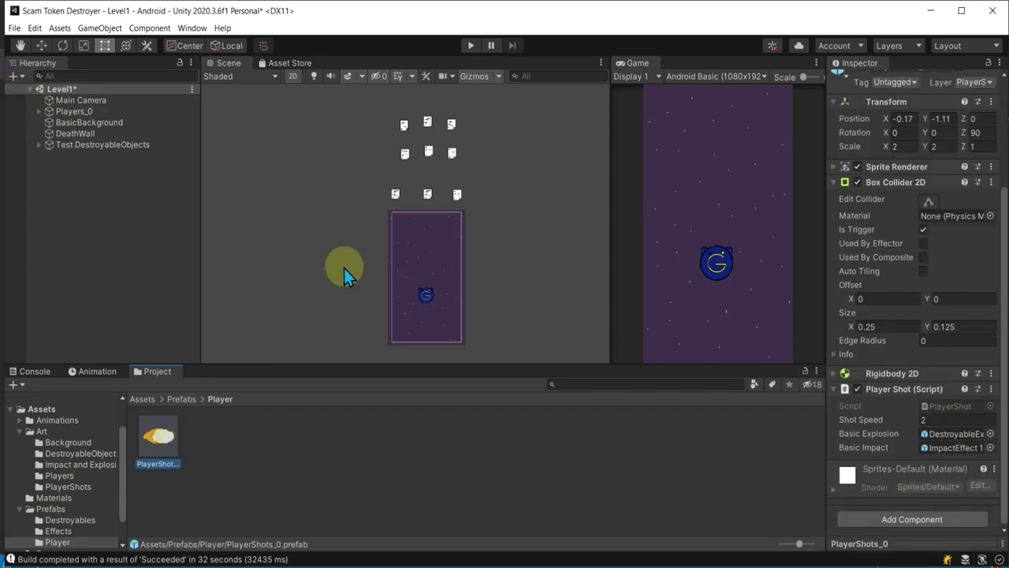
key(ctrl+s)
Build and Run the game on the Android phone, then hide both scrcpy windows.
click(14, 27)
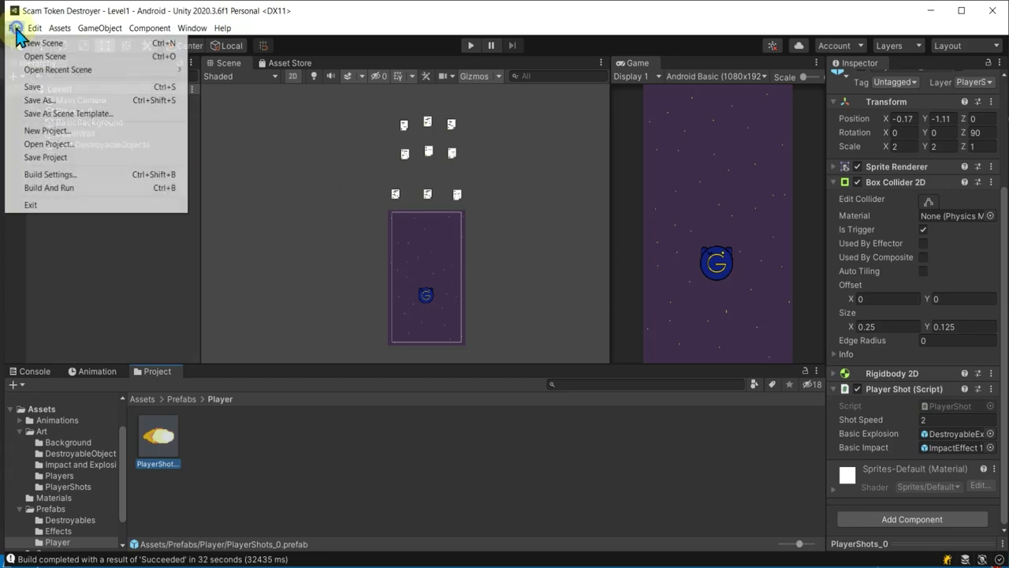
click(61, 189)
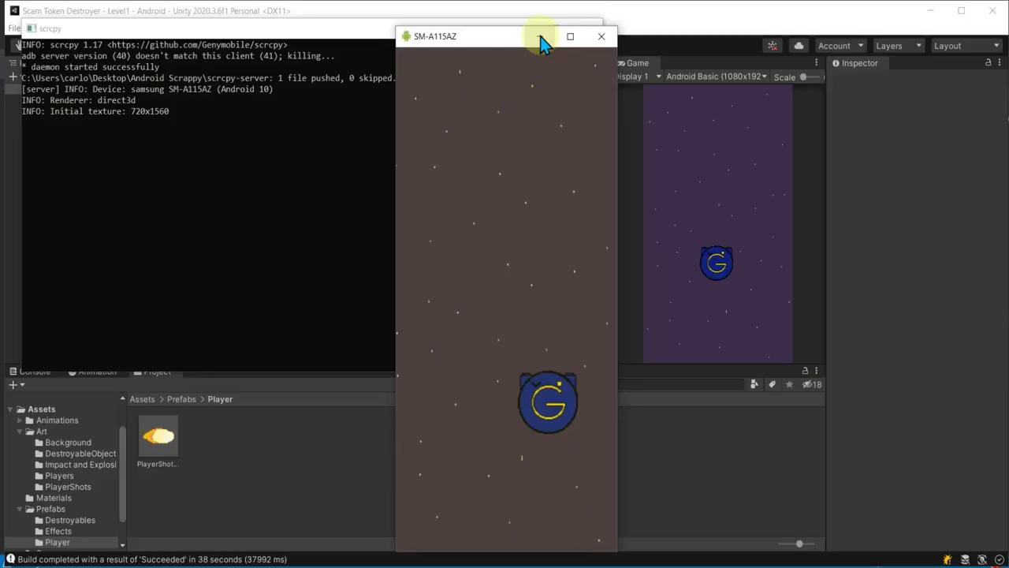
click(541, 37)
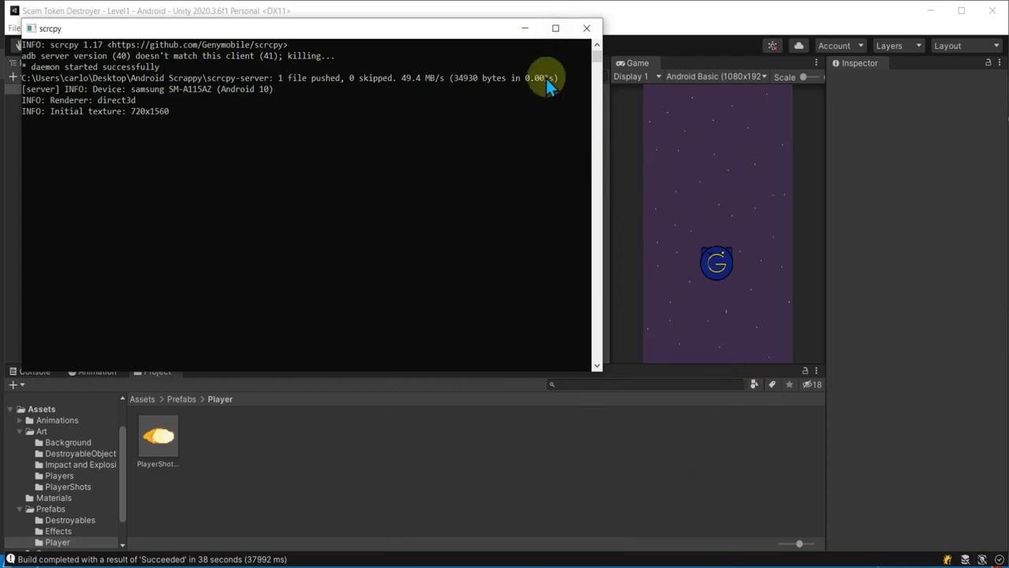
click(525, 31)
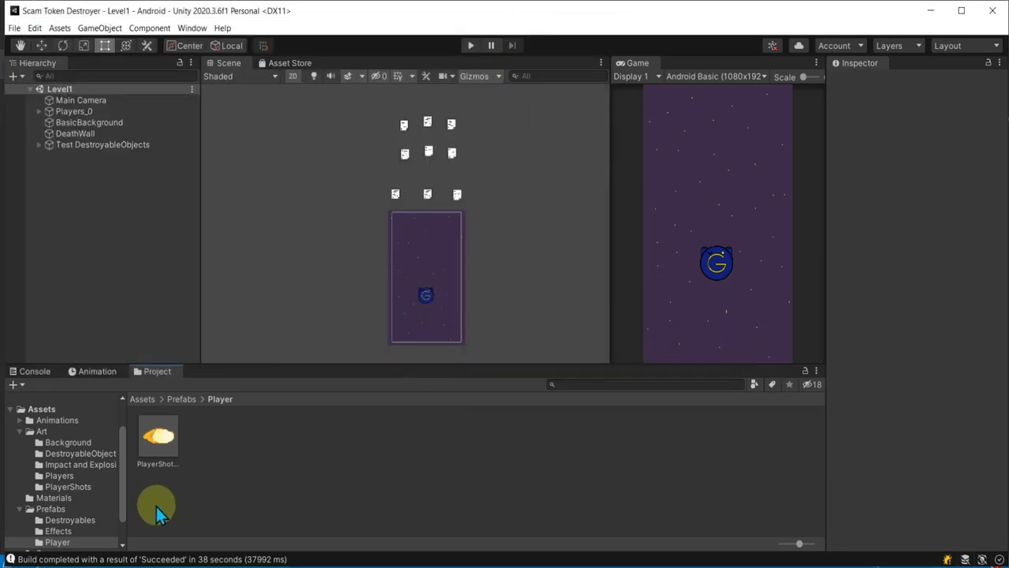
Open the DestroyableExplosion prefab from the Destroyables effects folder for editing.
click(59, 477)
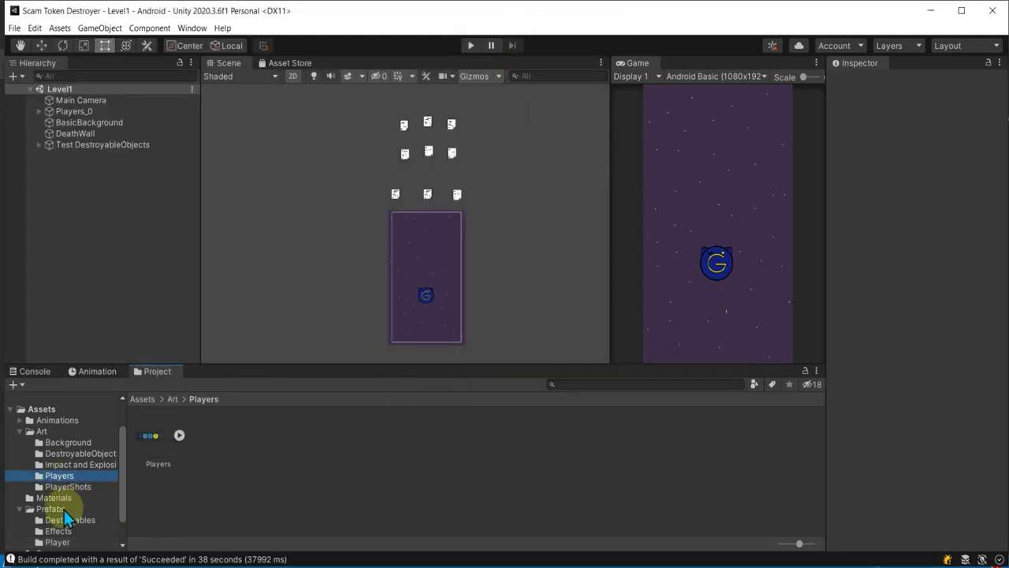
scroll(63, 504, down, 2)
click(69, 486)
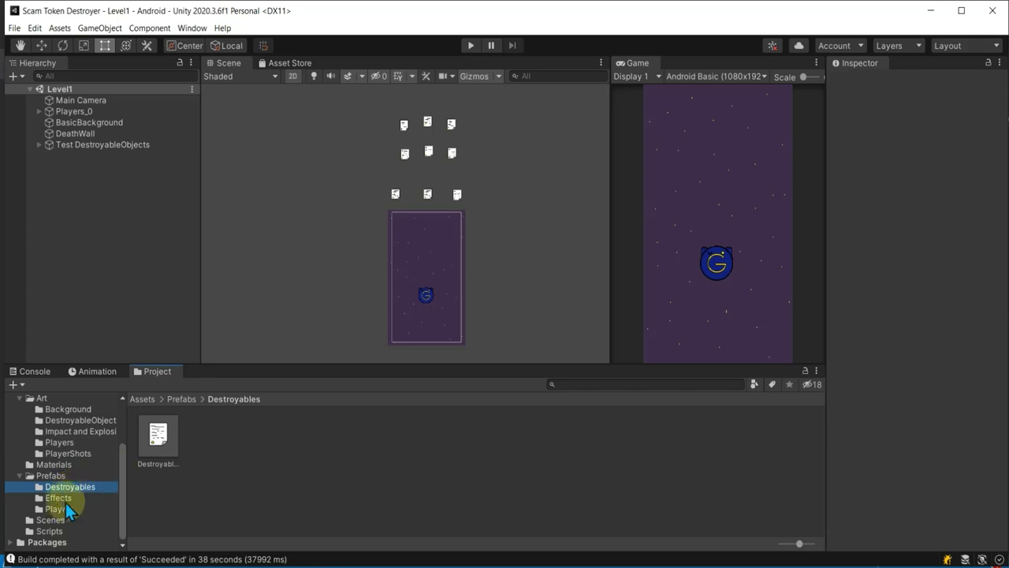
click(64, 498)
double_click(264, 430)
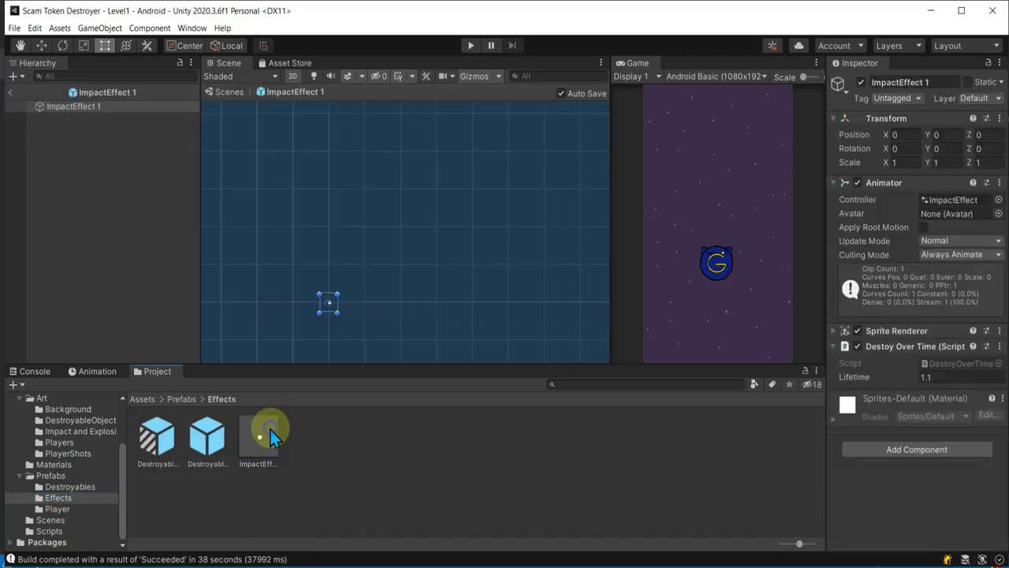
click(204, 445)
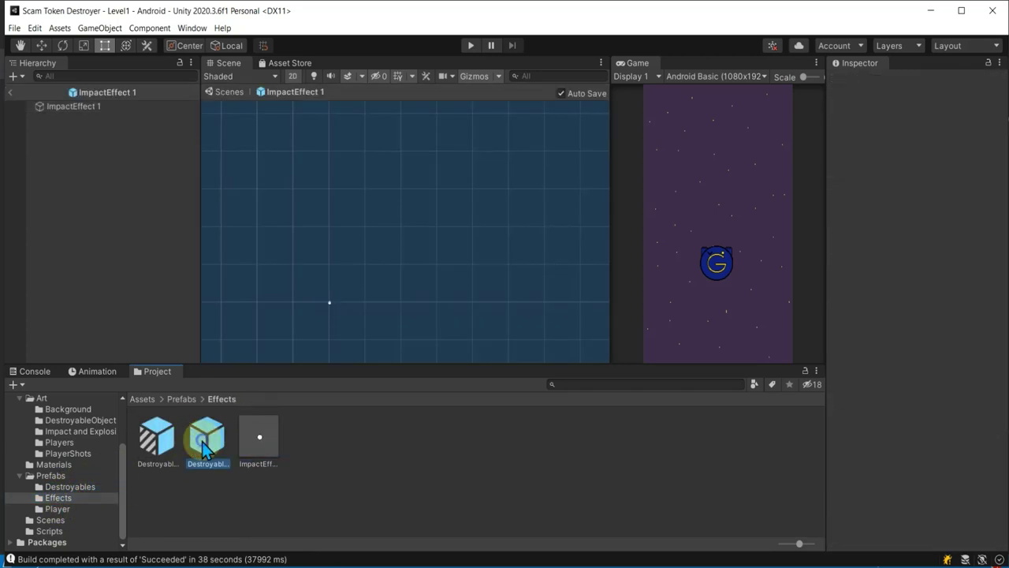
double_click(204, 445)
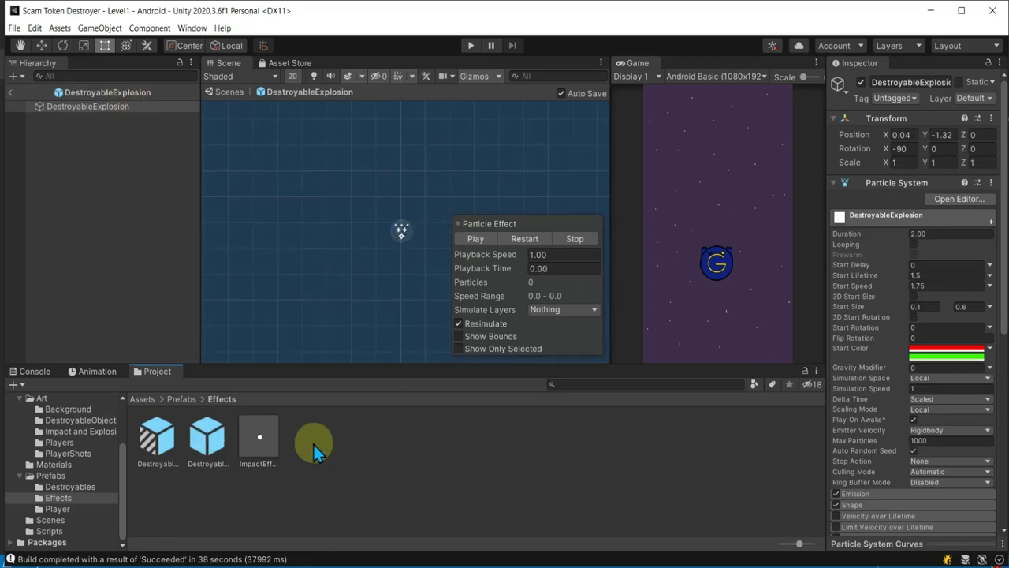
Set the explosion's maximum start size to 0.35 and preview the particles.
click(940, 284)
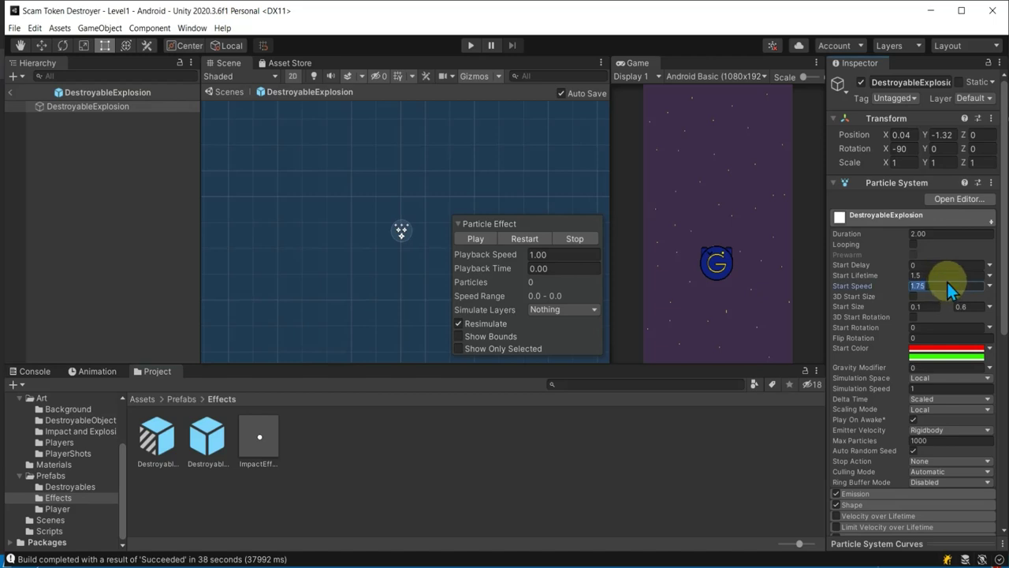
key(Return)
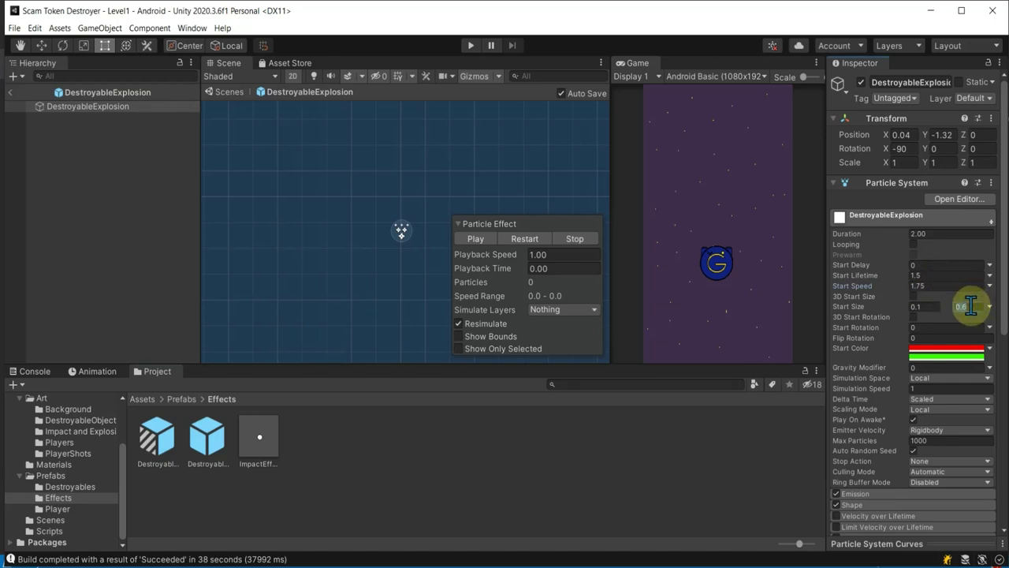
click(966, 314)
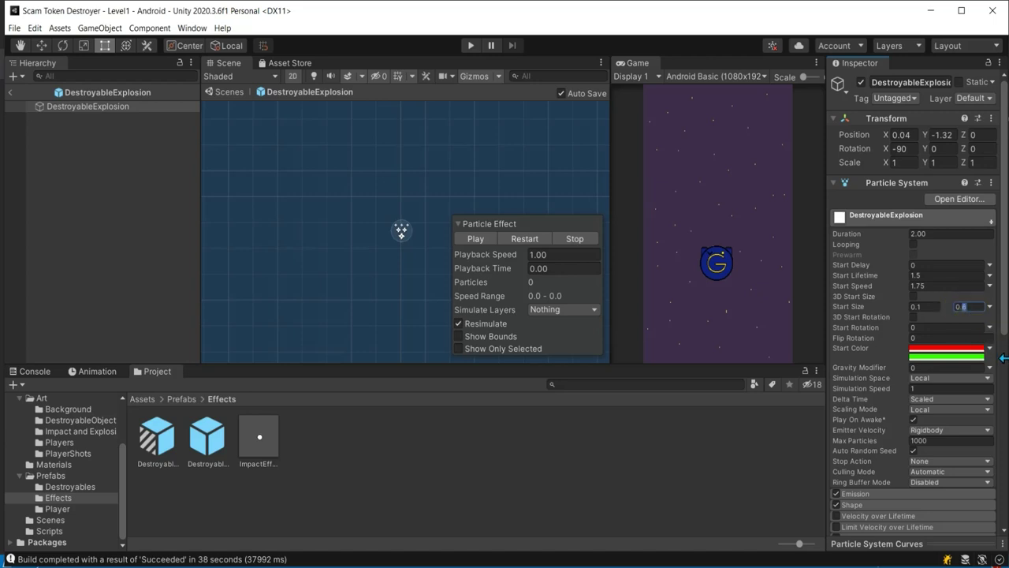
text(0.35)
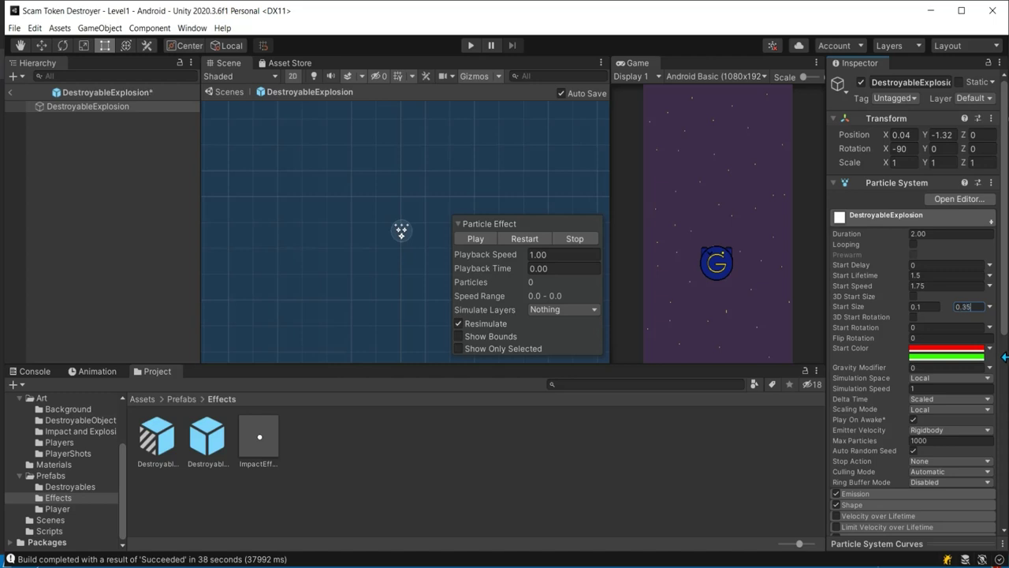
click(477, 238)
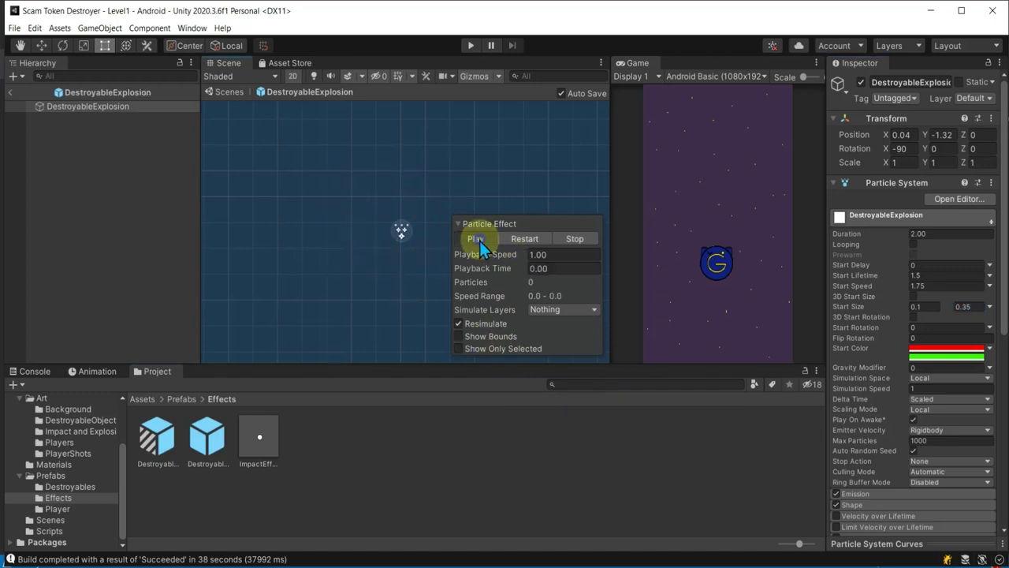
click(478, 238)
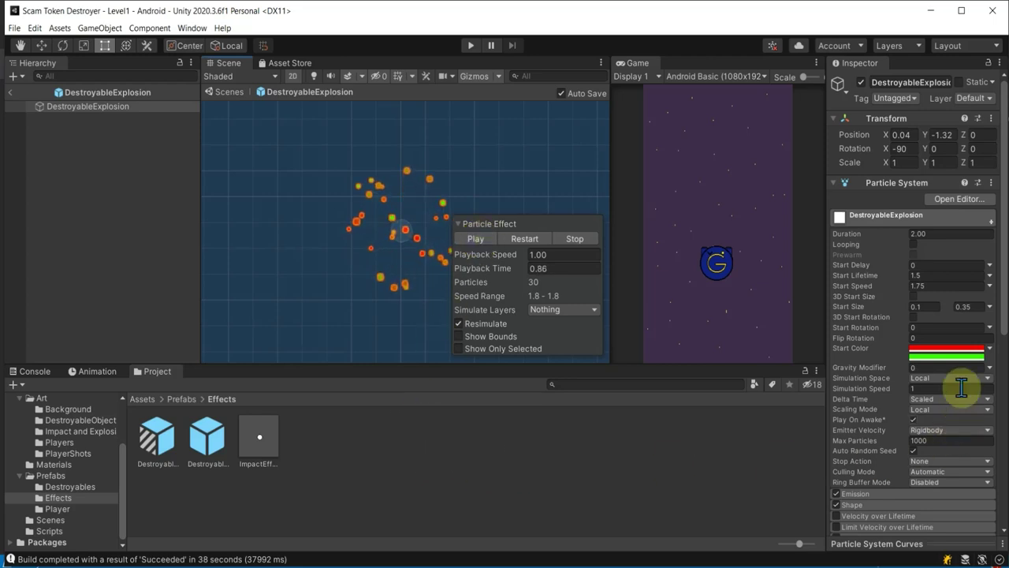
Set the explosion particles' start speed to 0.5 and return to the Level1 scene.
click(931, 284)
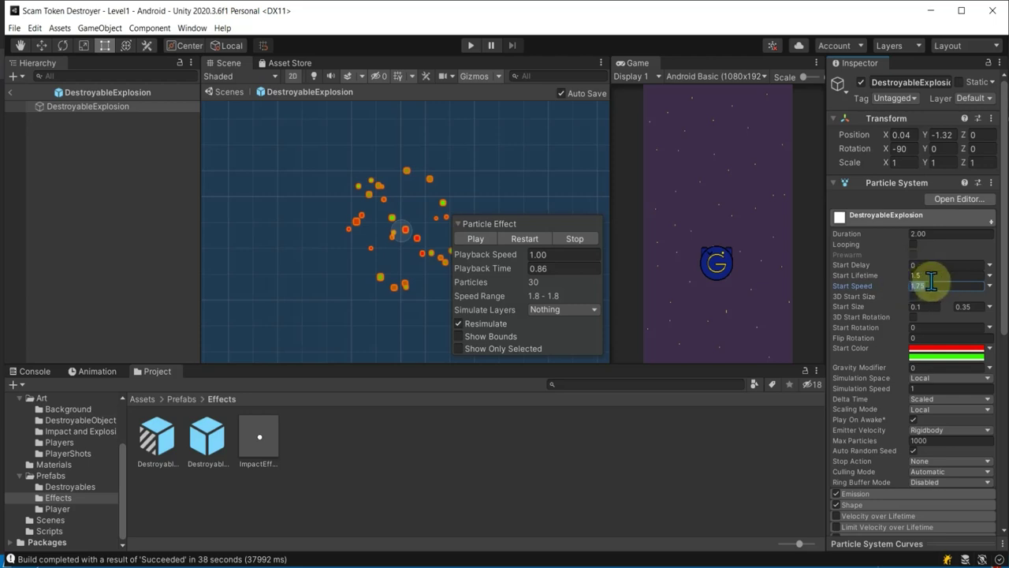
text(1)
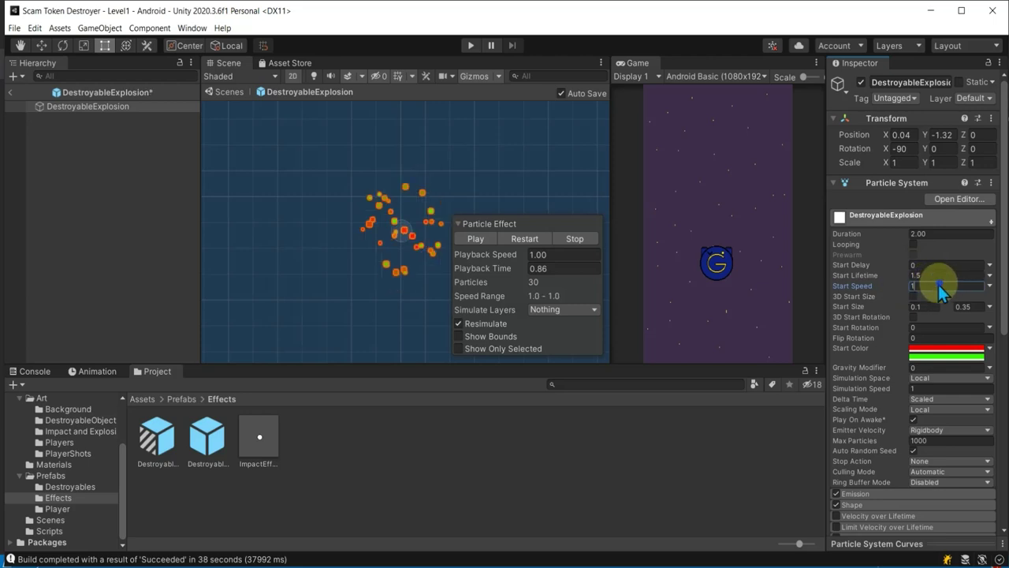
text(.5)
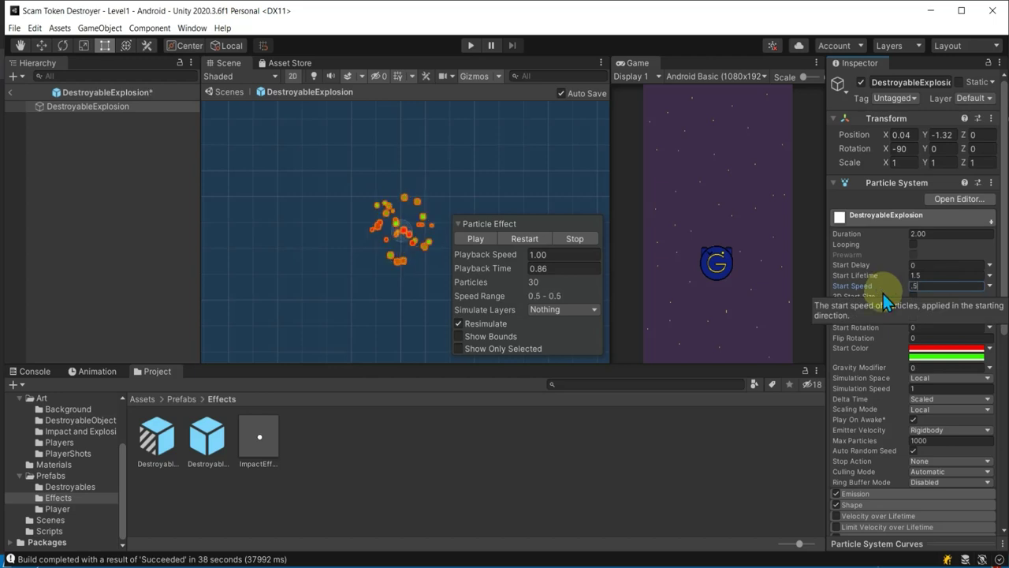
click(990, 286)
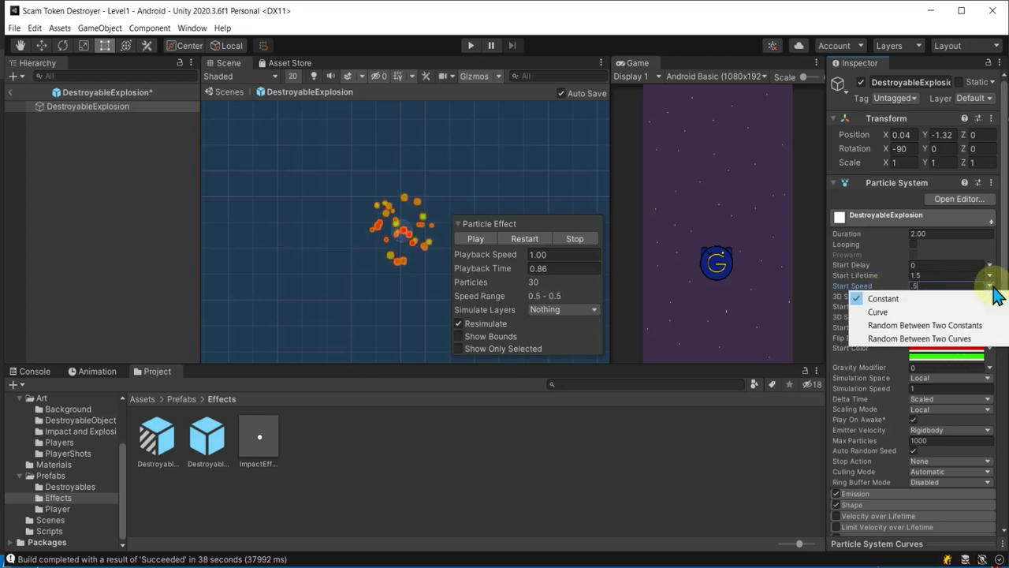
click(767, 426)
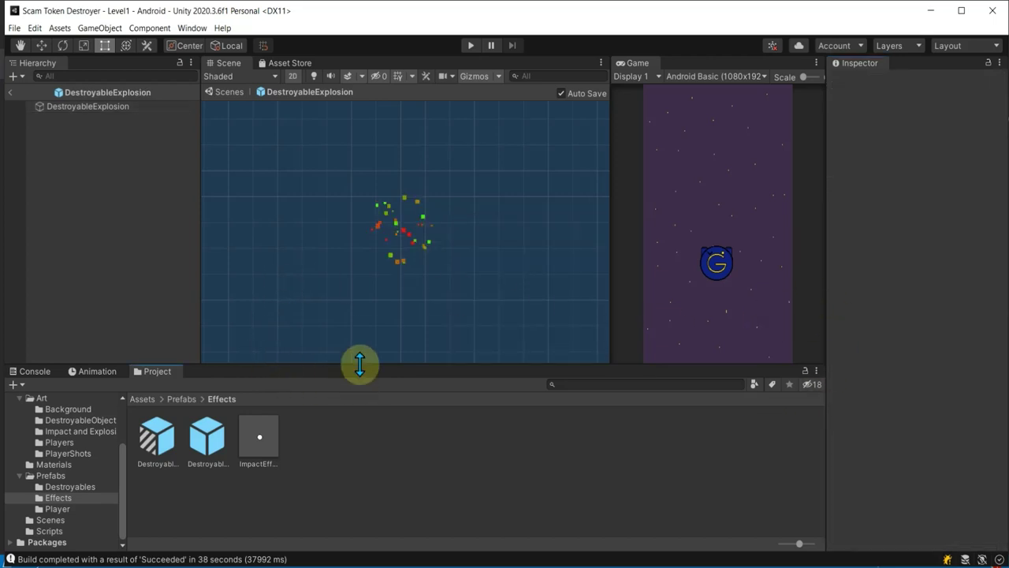
click(11, 92)
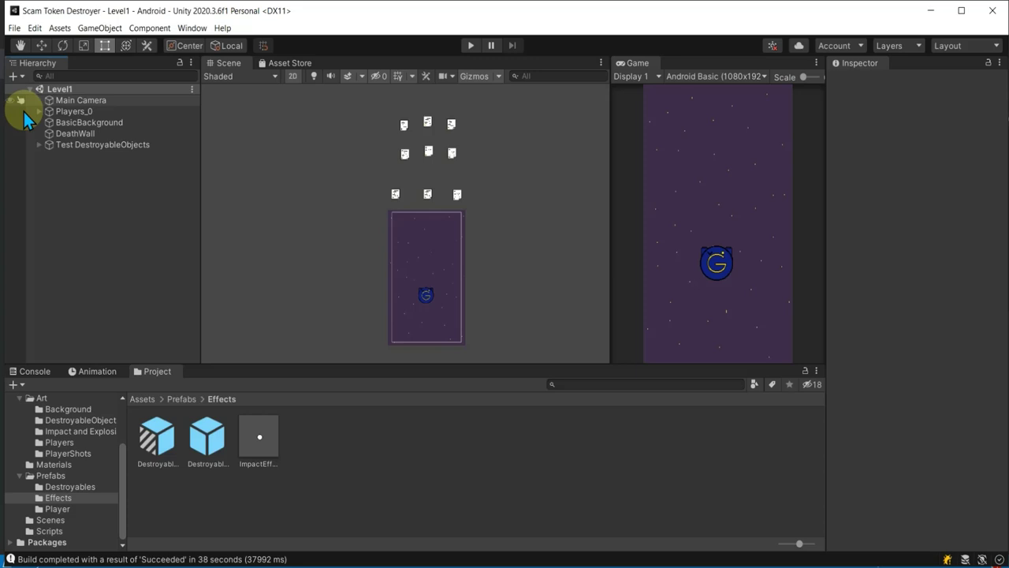
click(260, 458)
mouse_move(205, 435)
mouse_down()
mouse_move(212, 280)
mouse_move(433, 278)
mouse_move(424, 265)
mouse_up()
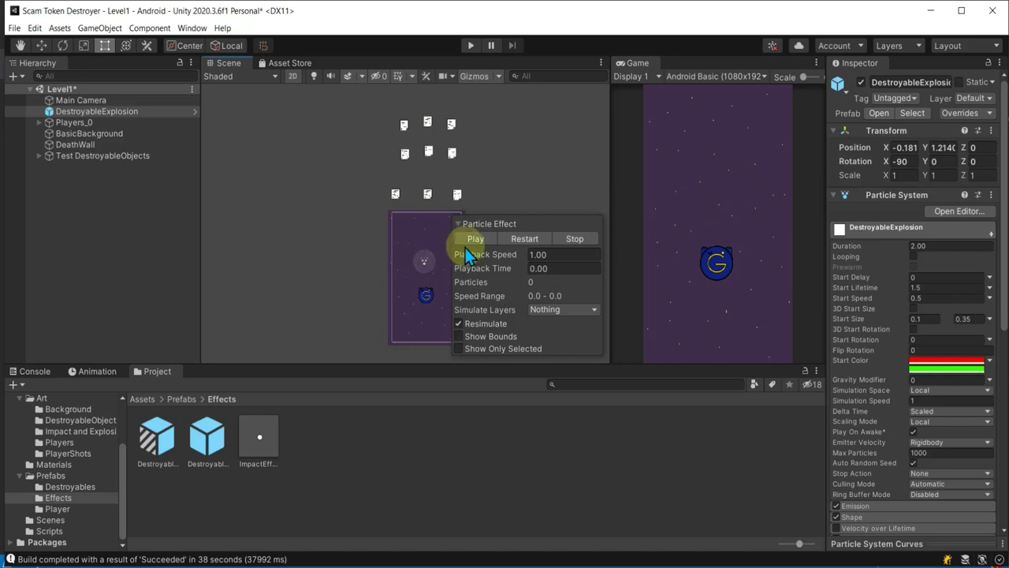
click(82, 112)
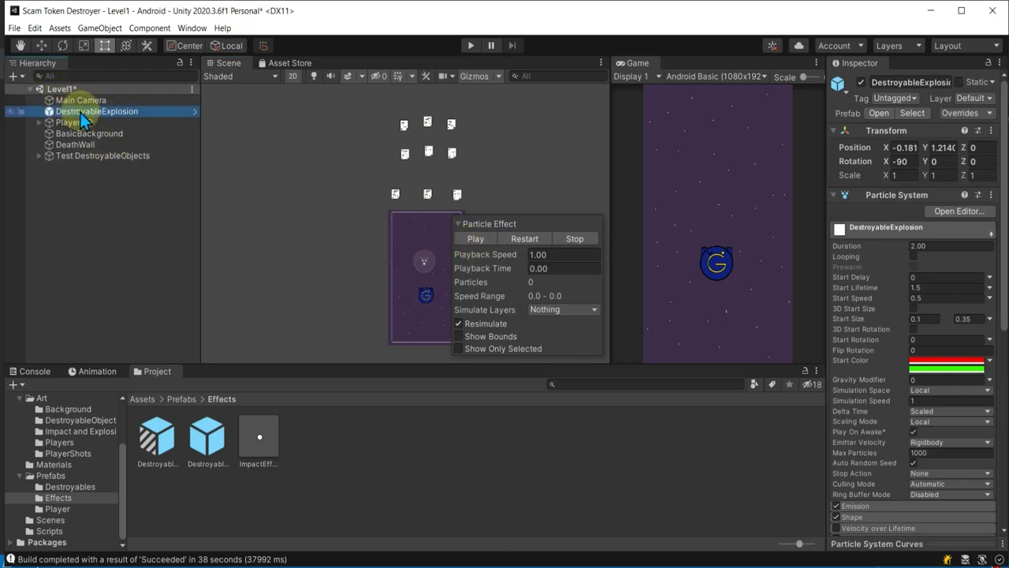
key(Delete)
key(ctrl+s)
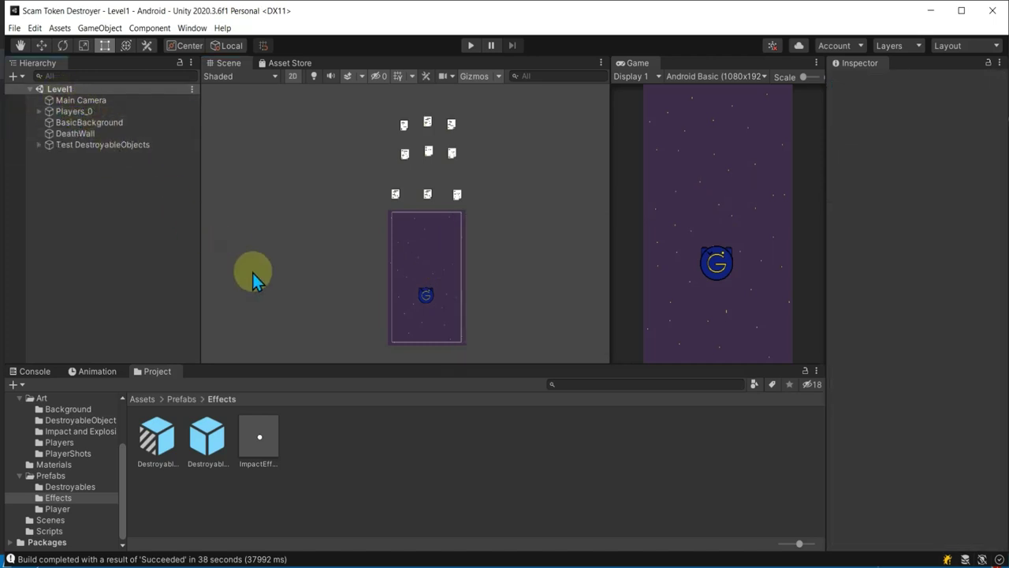
click(74, 112)
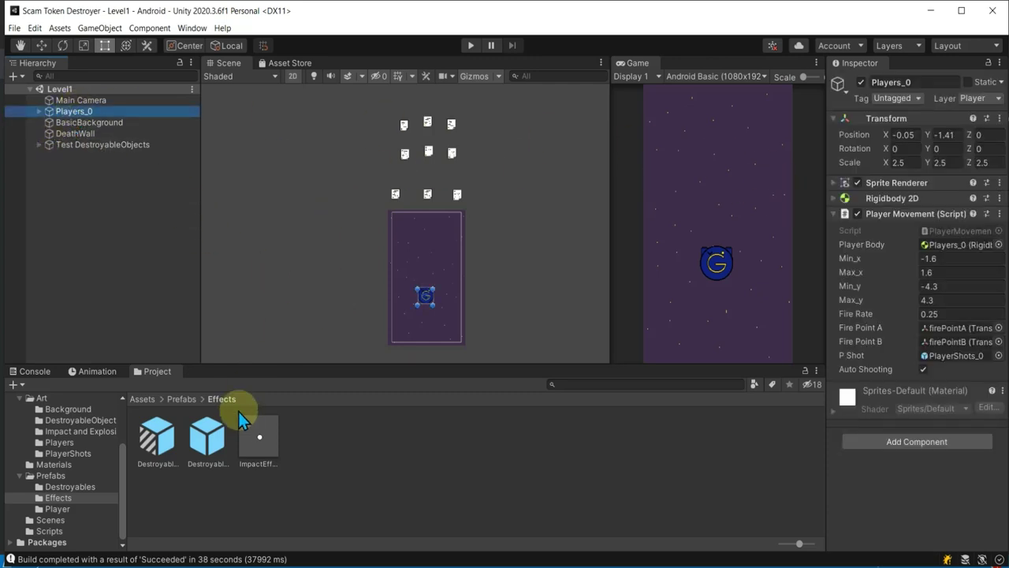
Set PlayerShots_0's Shot Speed to 4 and Build And Run for Android.
click(181, 398)
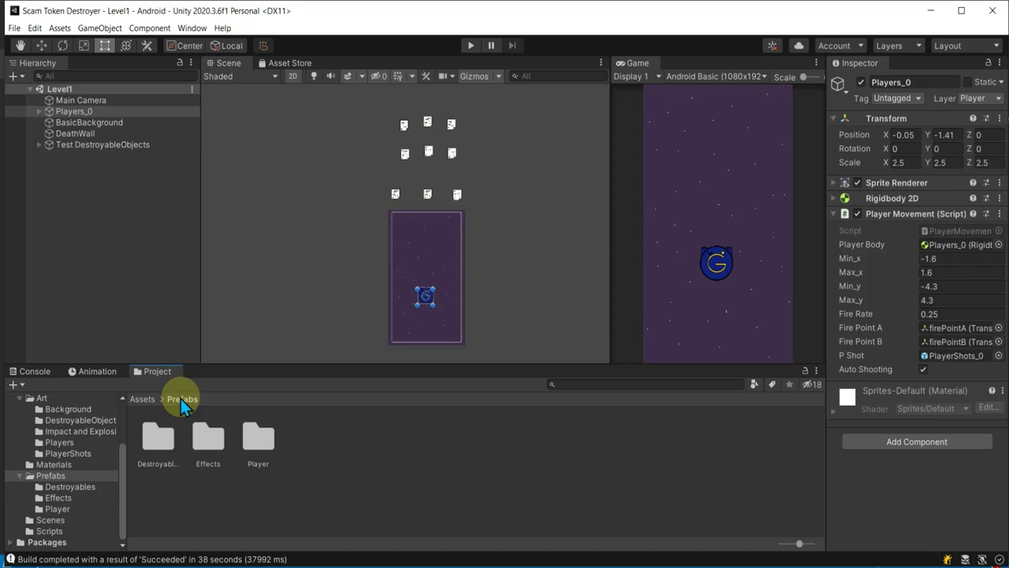
click(262, 435)
double_click(262, 435)
click(162, 435)
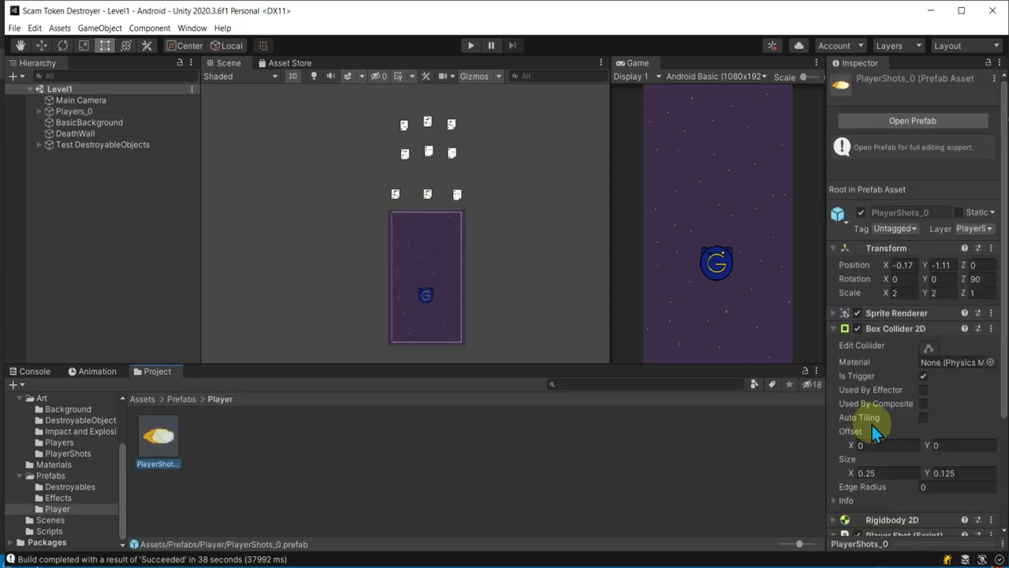
scroll(933, 442, down, 3)
click(950, 419)
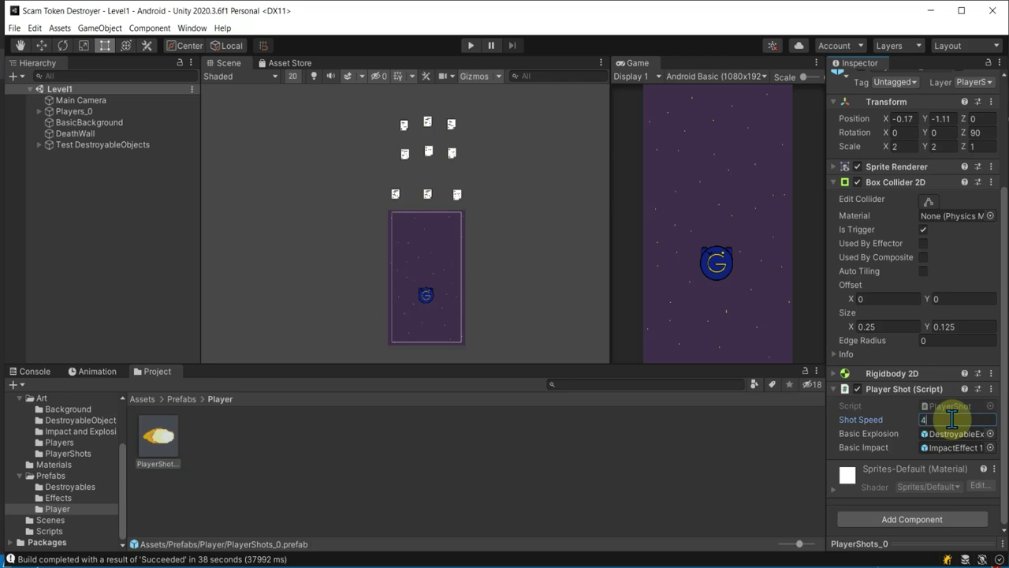
click(14, 27)
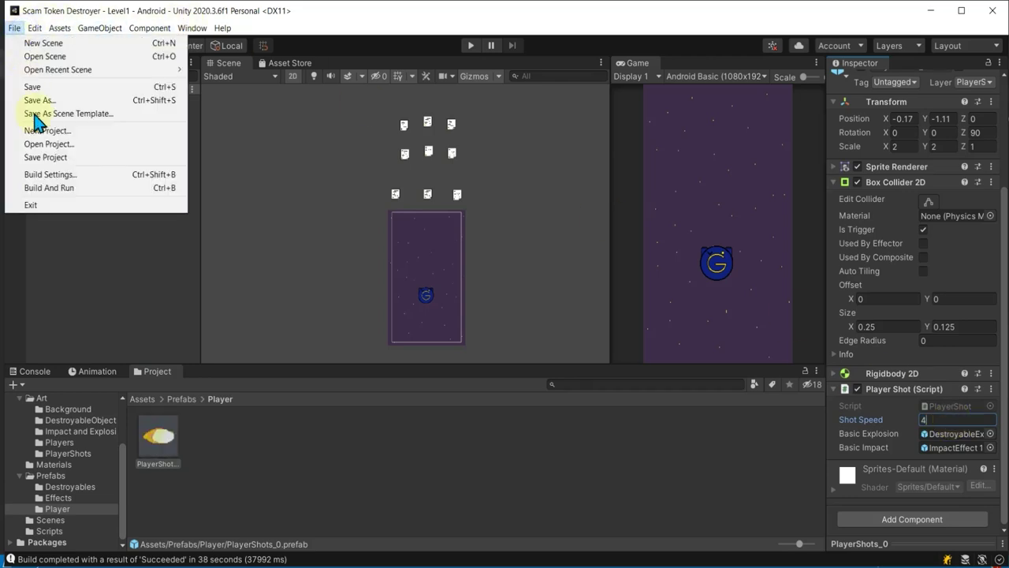
click(71, 187)
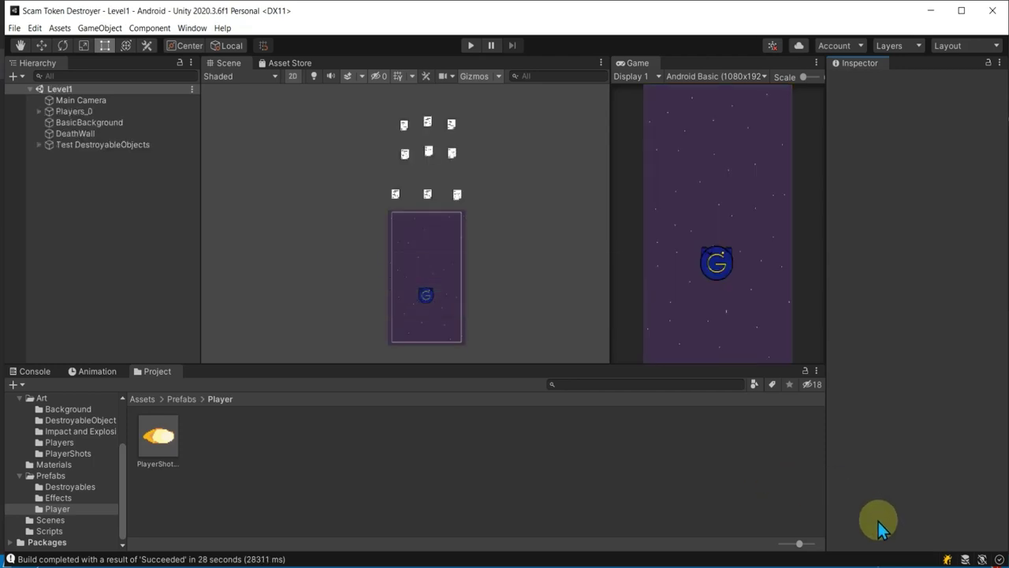
Launch scrcpy, start another Build And Run, and move the phone mirror right.
click(845, 561)
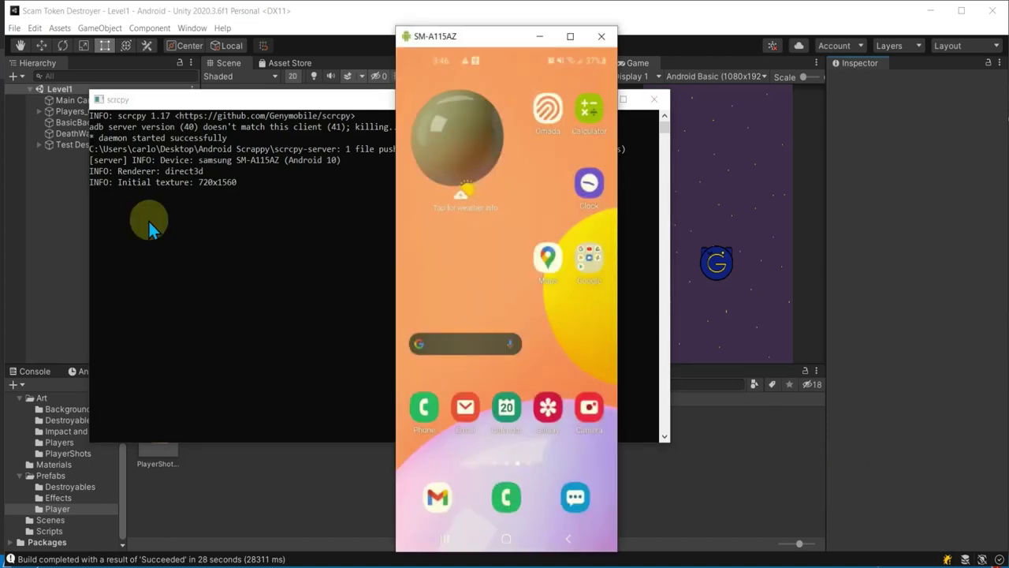
click(14, 28)
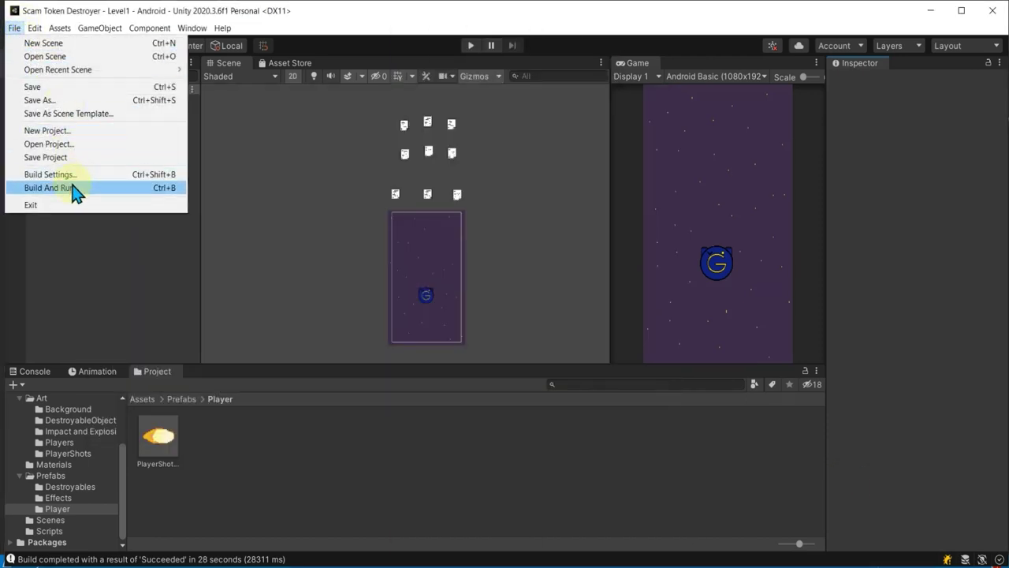
click(75, 193)
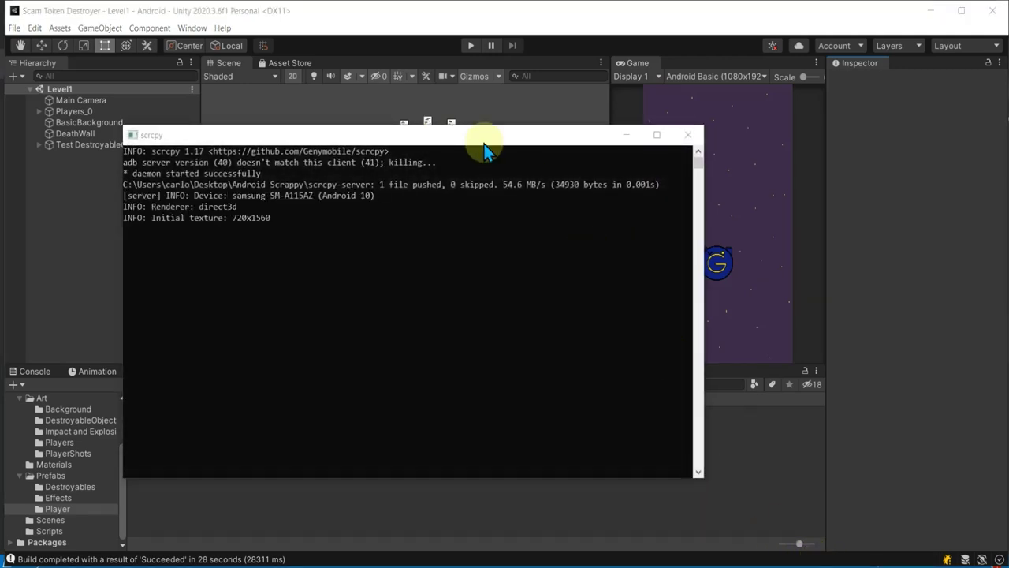
drag(457, 38, 783, 50)
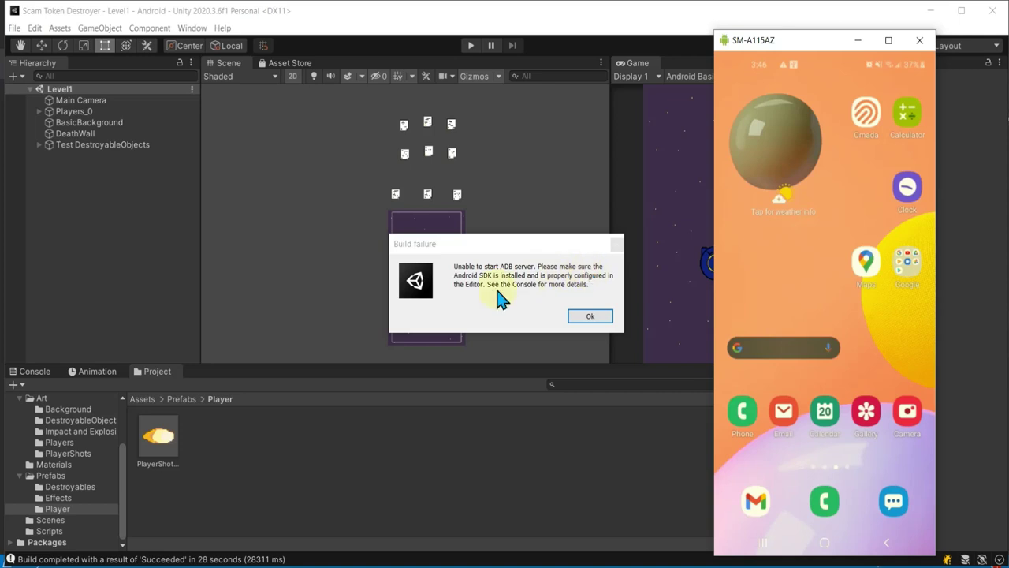
Dismiss the build failure and review the ADB server and build exception errors in the Console.
click(589, 315)
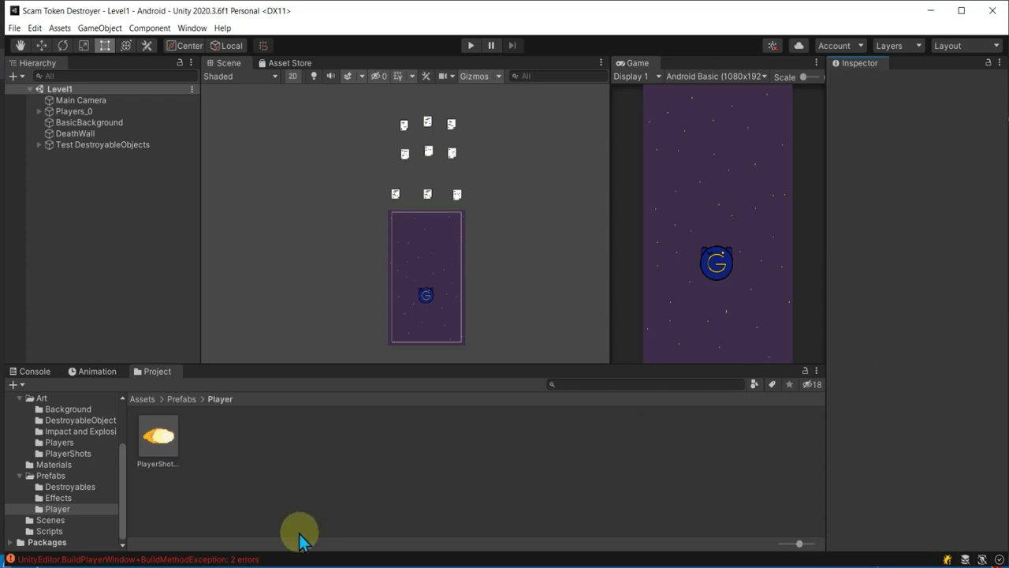
click(243, 557)
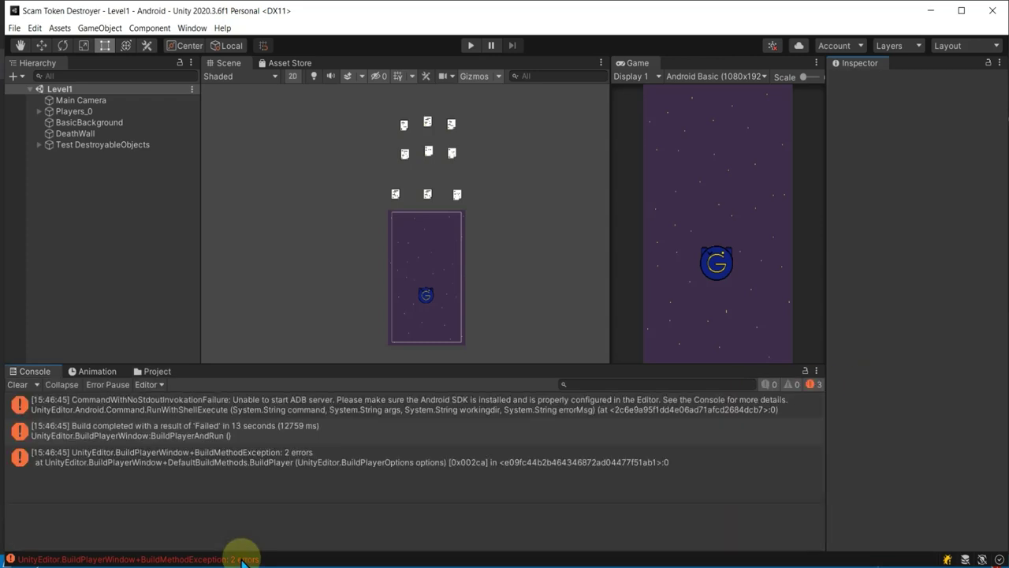
click(267, 402)
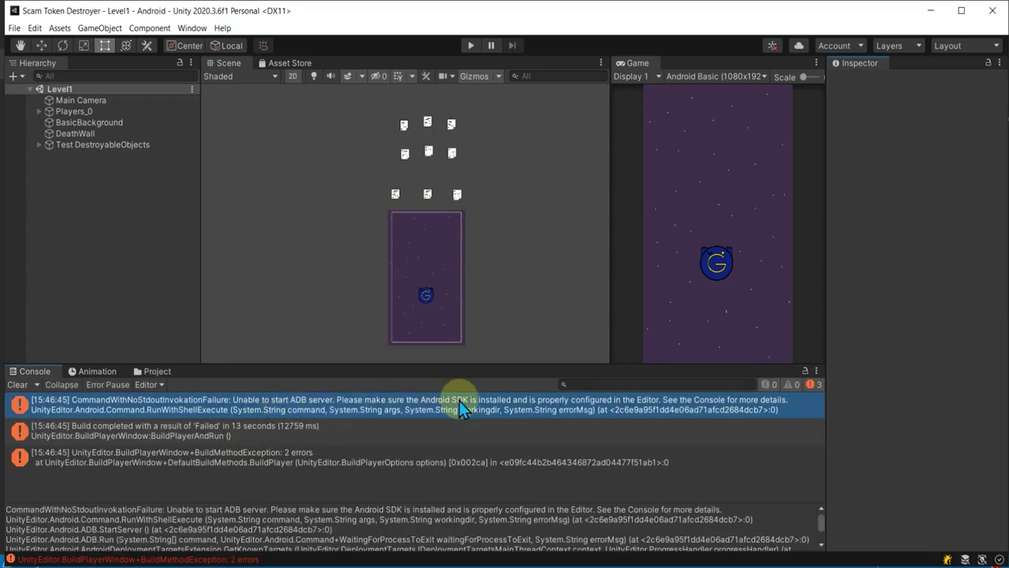
click(433, 462)
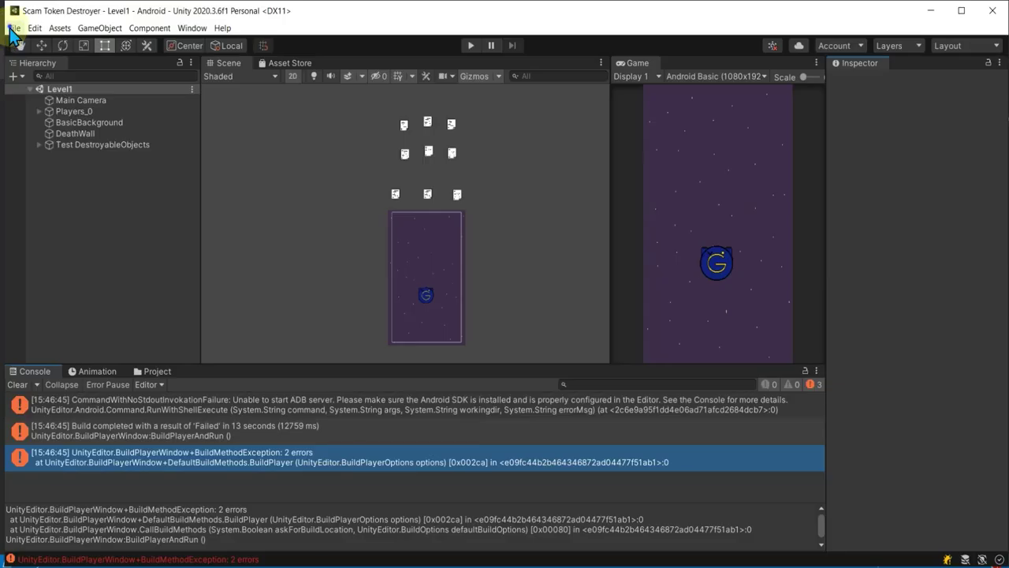
Run File > Build And Run again to install the game on the phone.
click(14, 27)
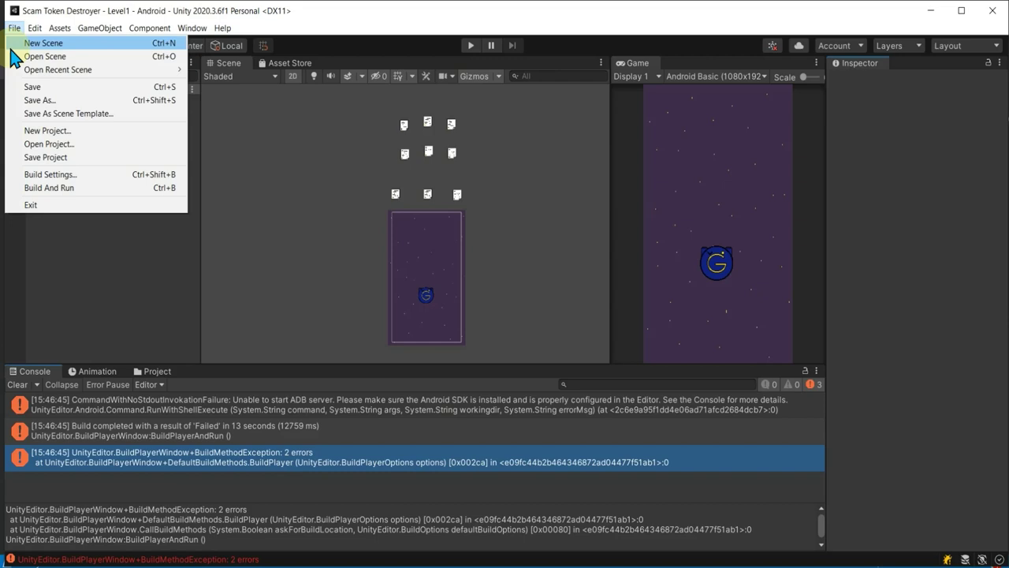
click(57, 188)
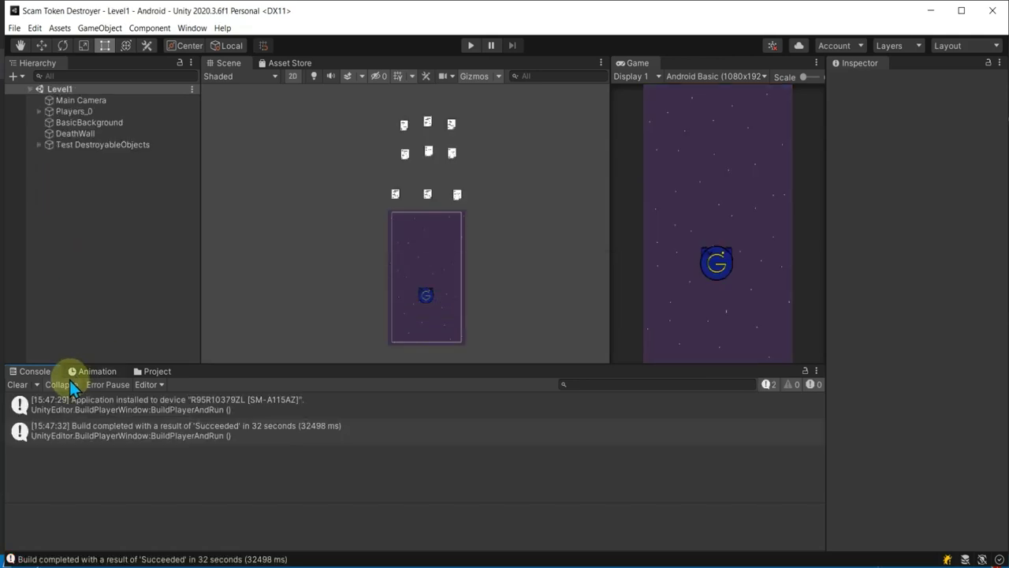
click(828, 564)
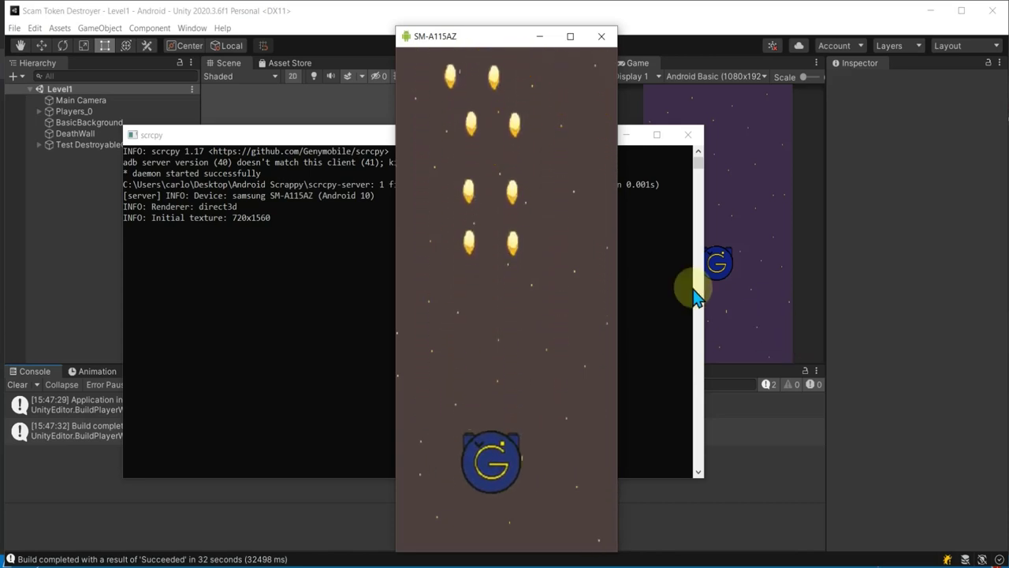
click(533, 301)
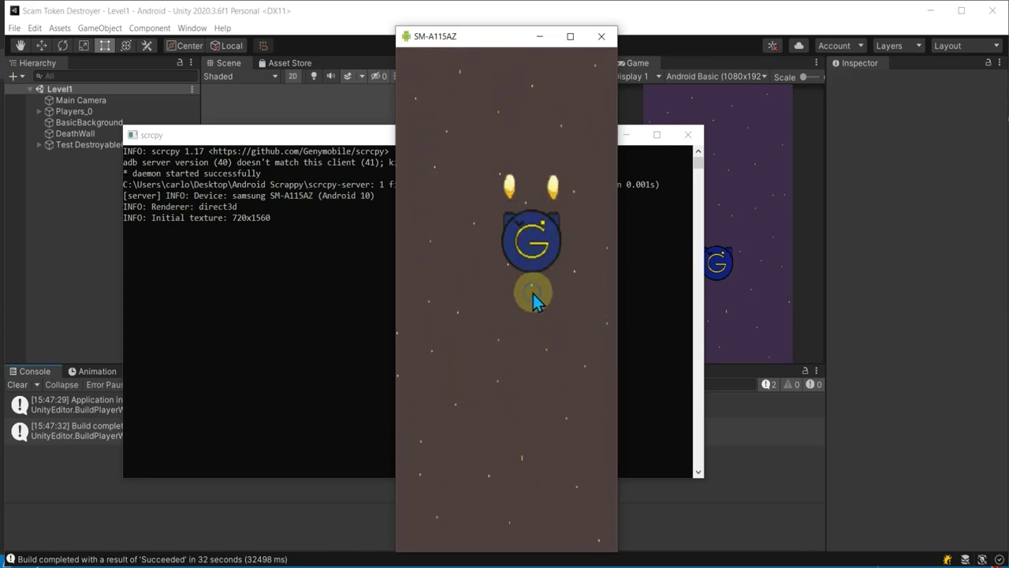
click(600, 37)
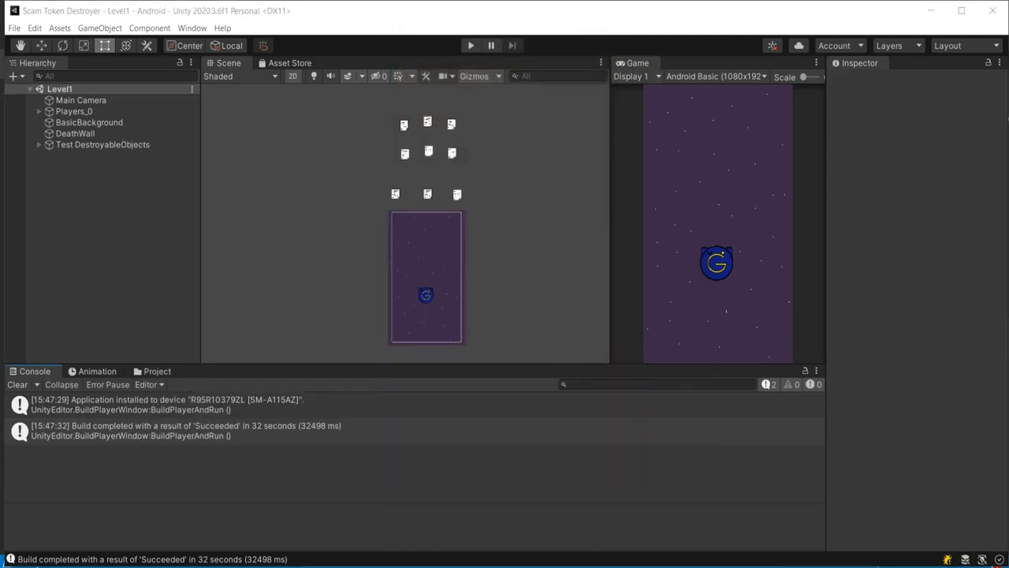